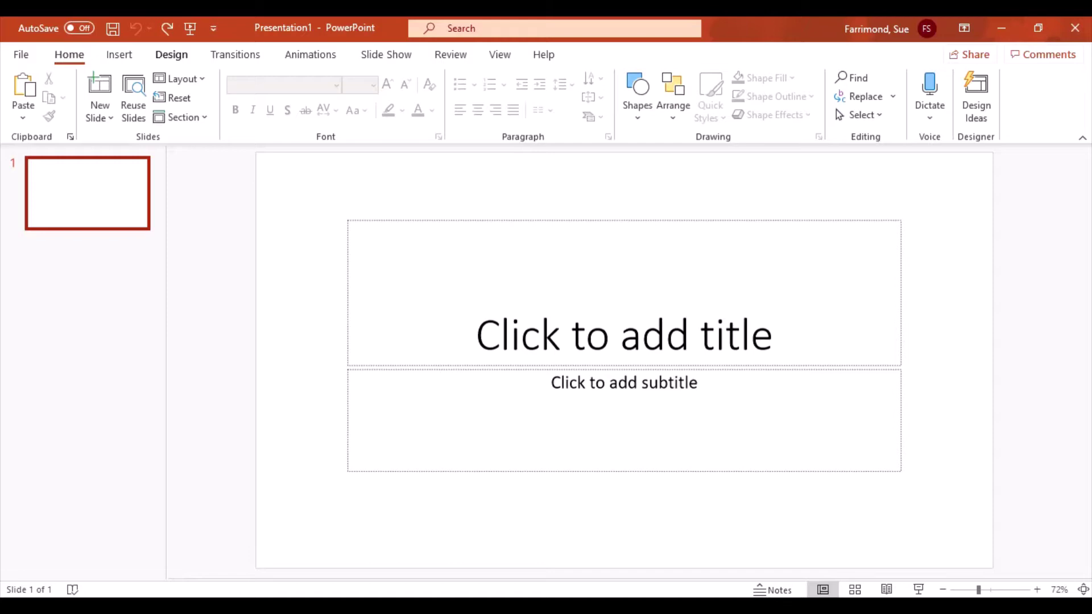
Step: Apply the Vapor Trail theme to the title slide, leaving its variant colours unchanged
click(172, 54)
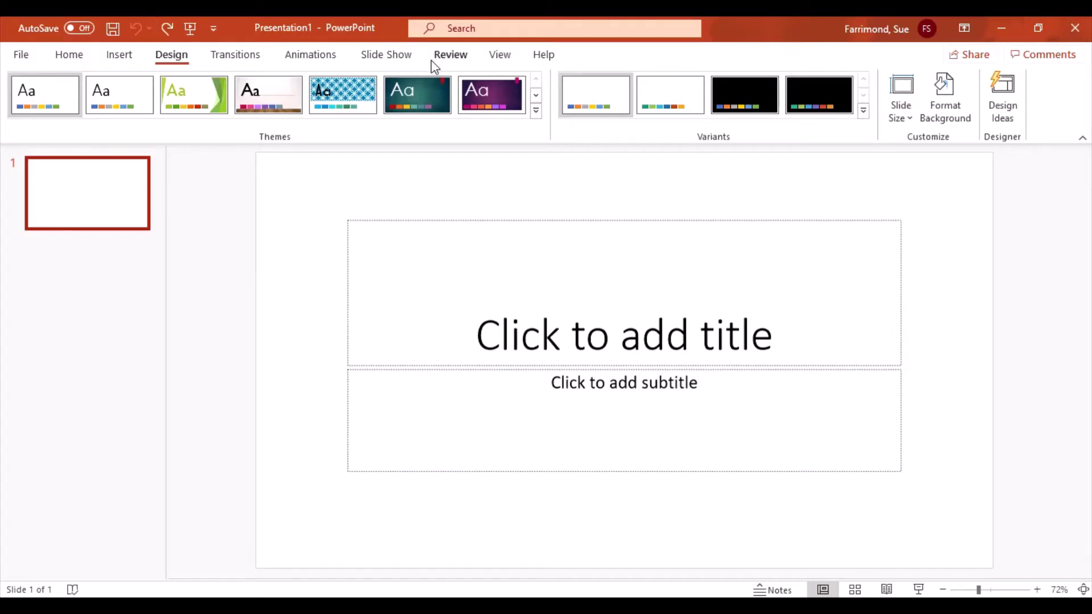
click(537, 113)
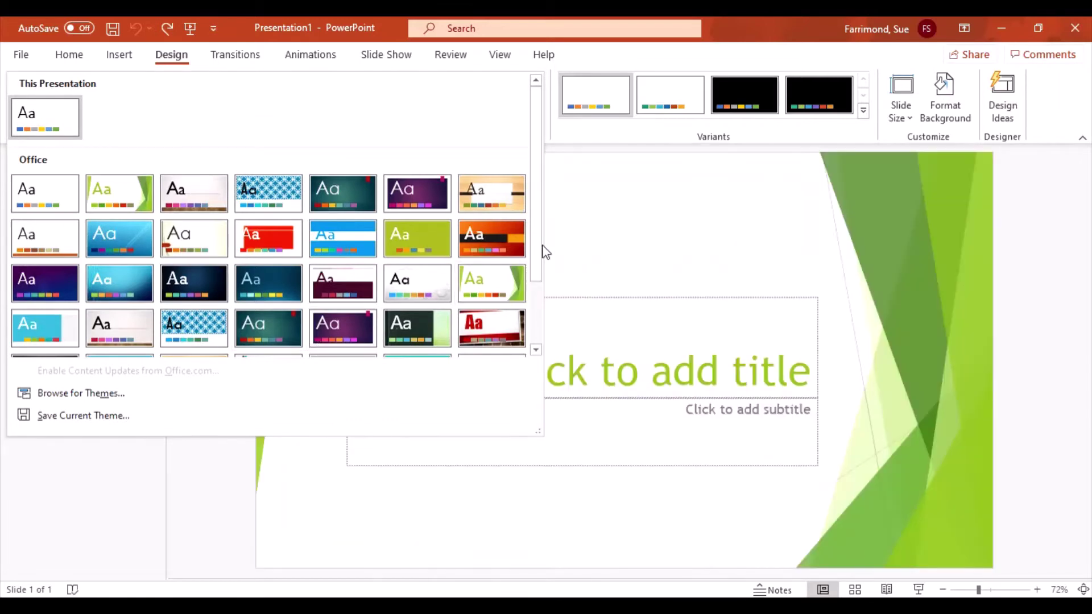
drag(541, 251, 535, 327)
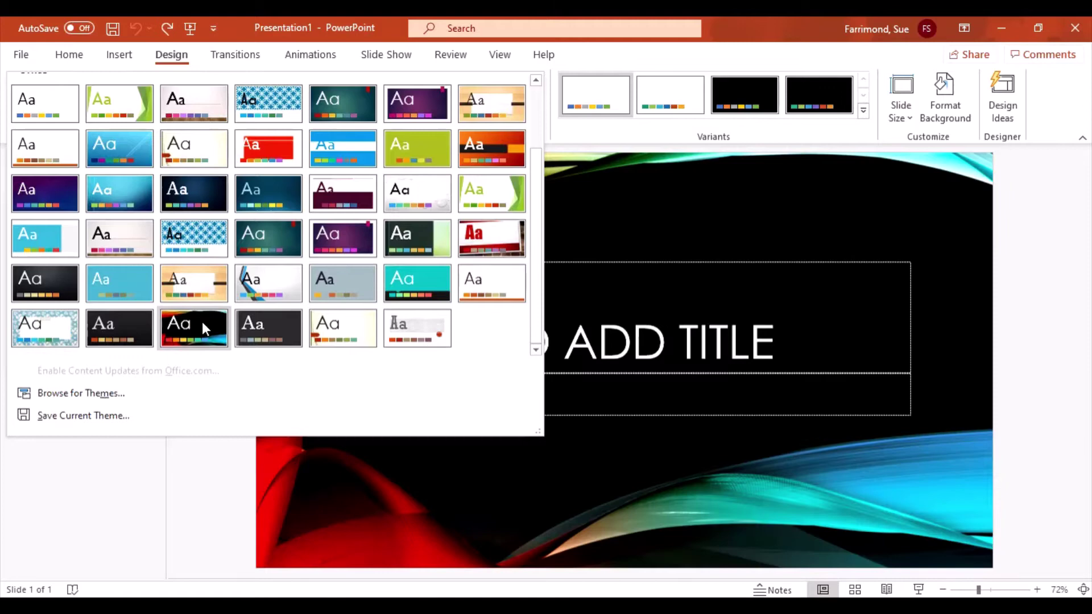
click(202, 322)
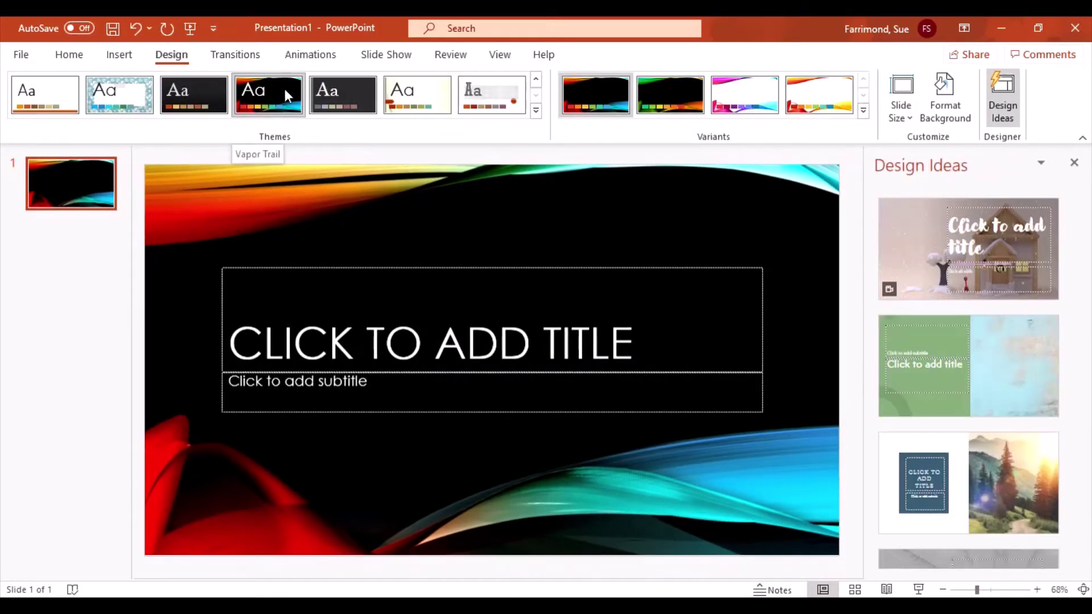
click(863, 112)
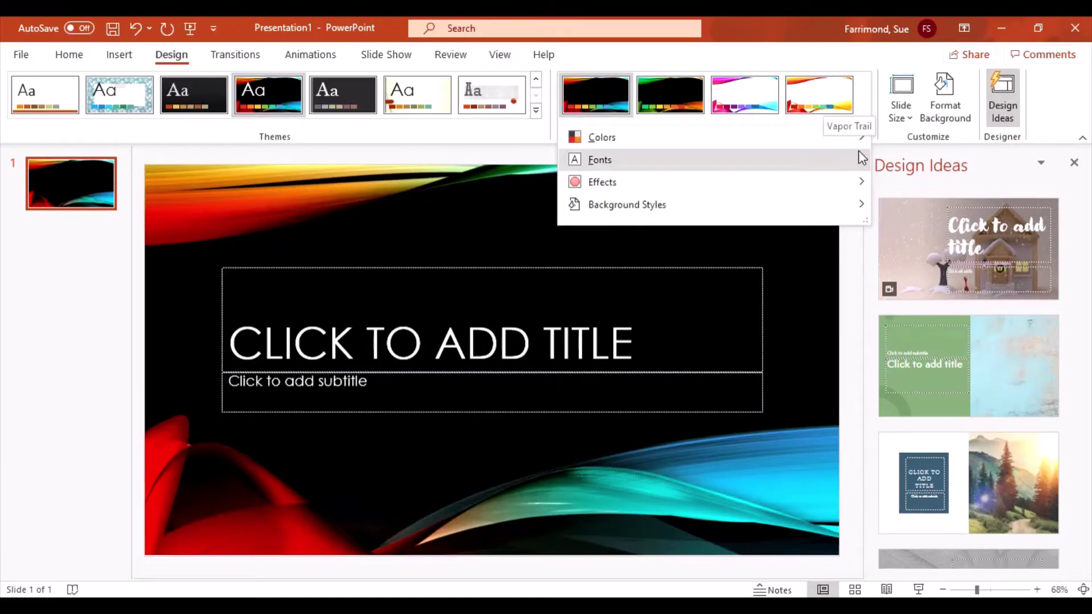
mouse_move(859, 138)
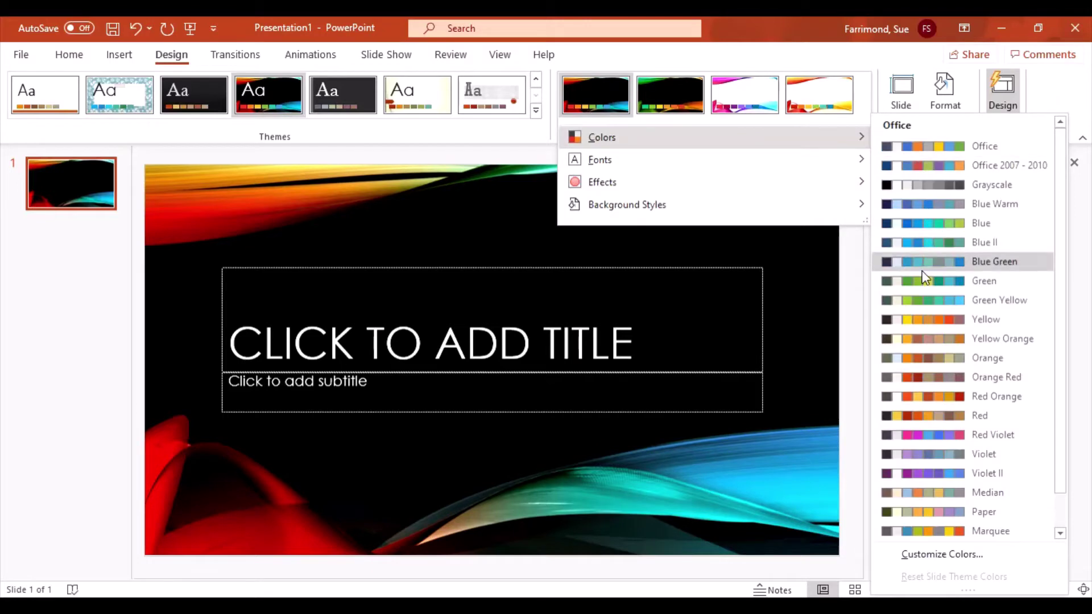
click(924, 377)
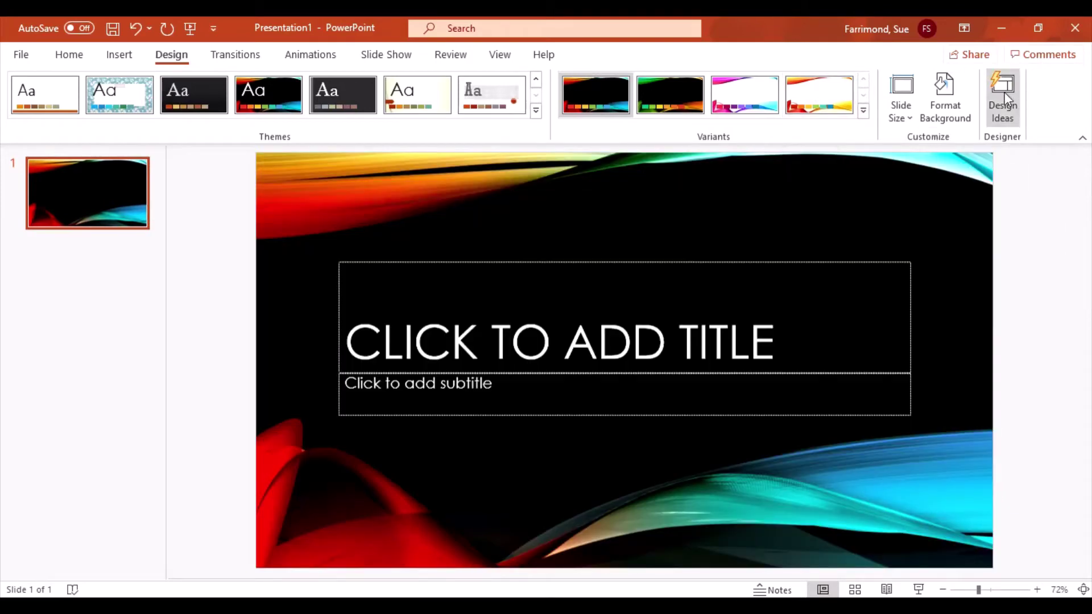
Step: Apply the Design Ideas layout with the mountain forest photo beside a dark blue panel
click(1005, 102)
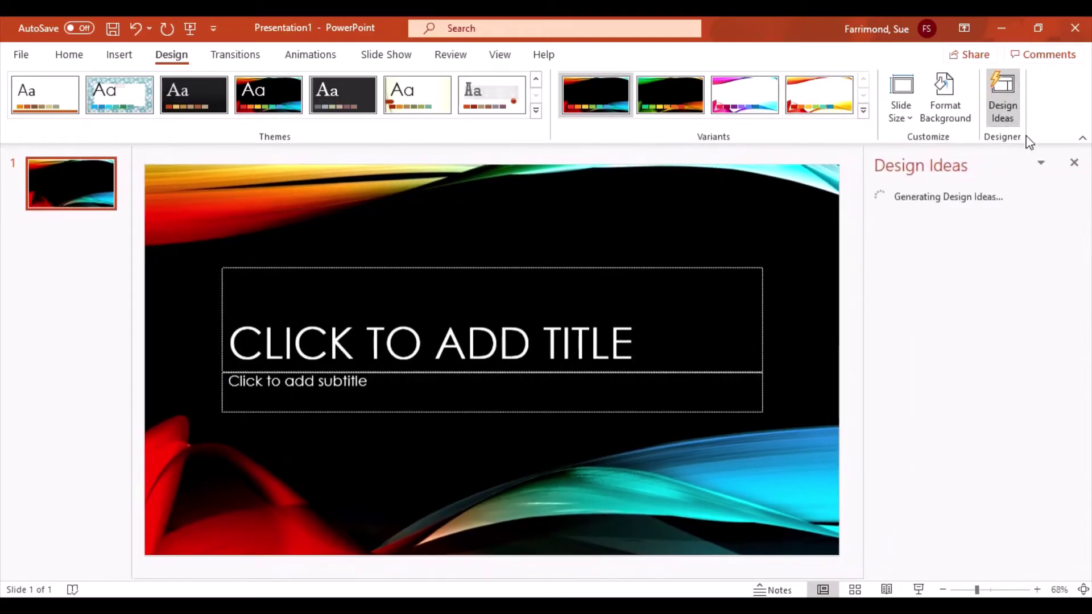
drag(1072, 268, 1078, 349)
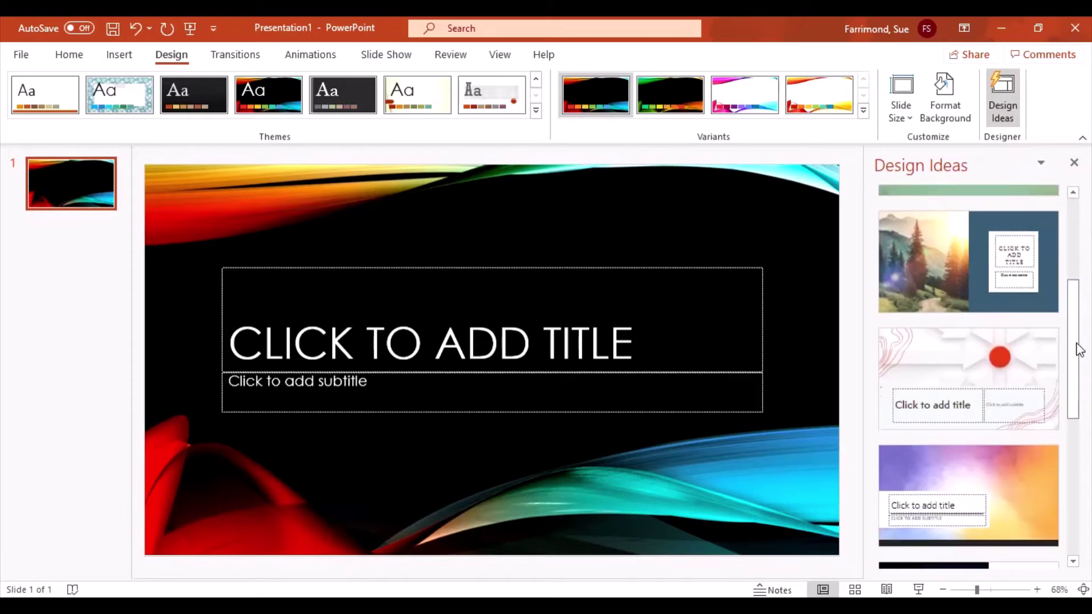
click(1015, 260)
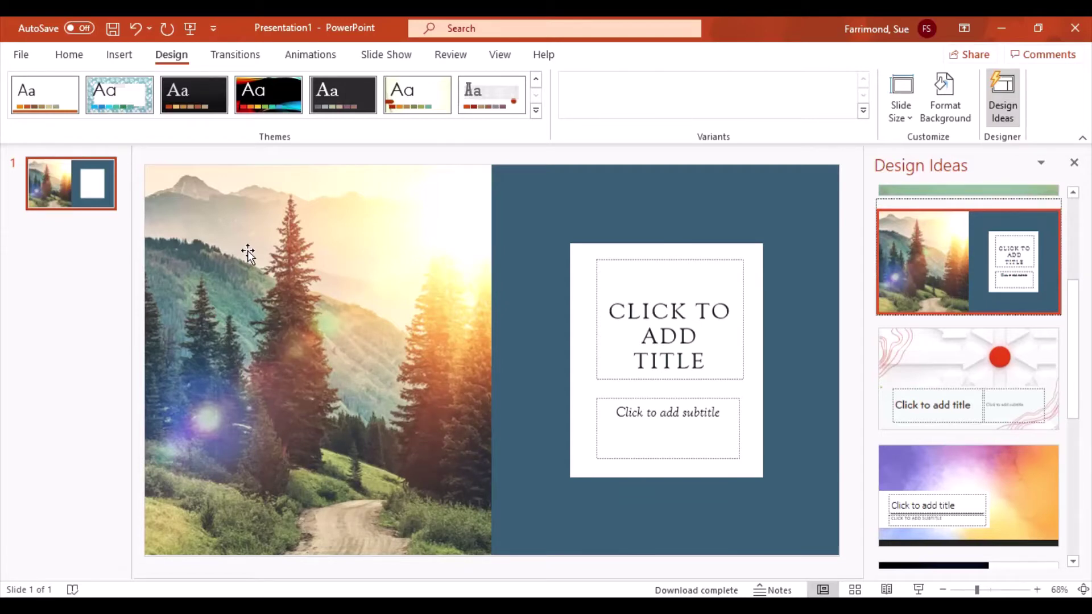
Step: Add slide 2 and apply the dark blue left-panel design, then compare it with the title slide
click(83, 60)
click(99, 86)
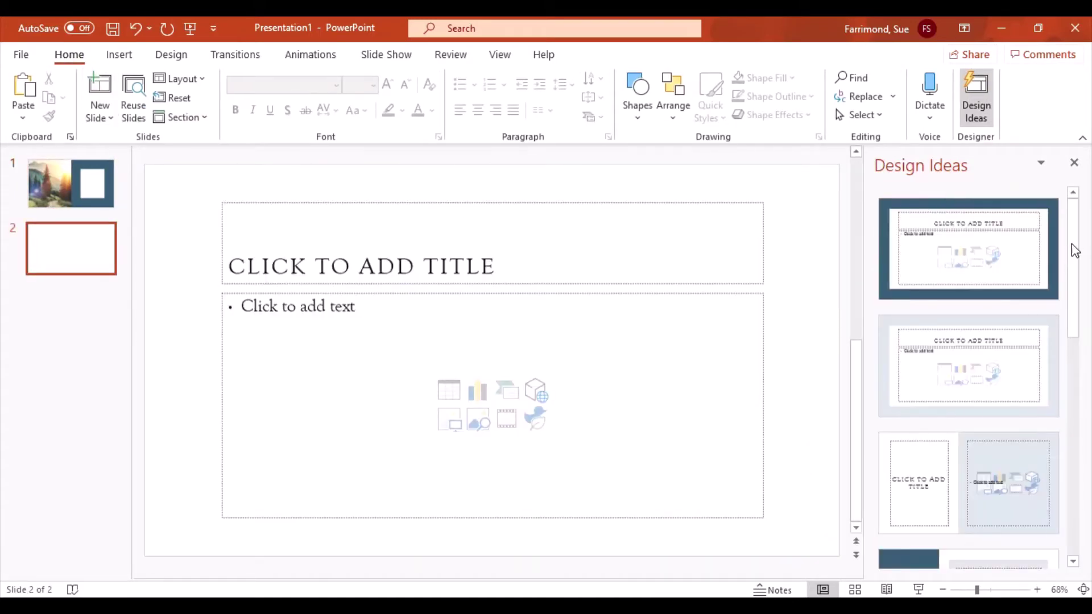
scroll(1074, 251, down, 5)
click(995, 344)
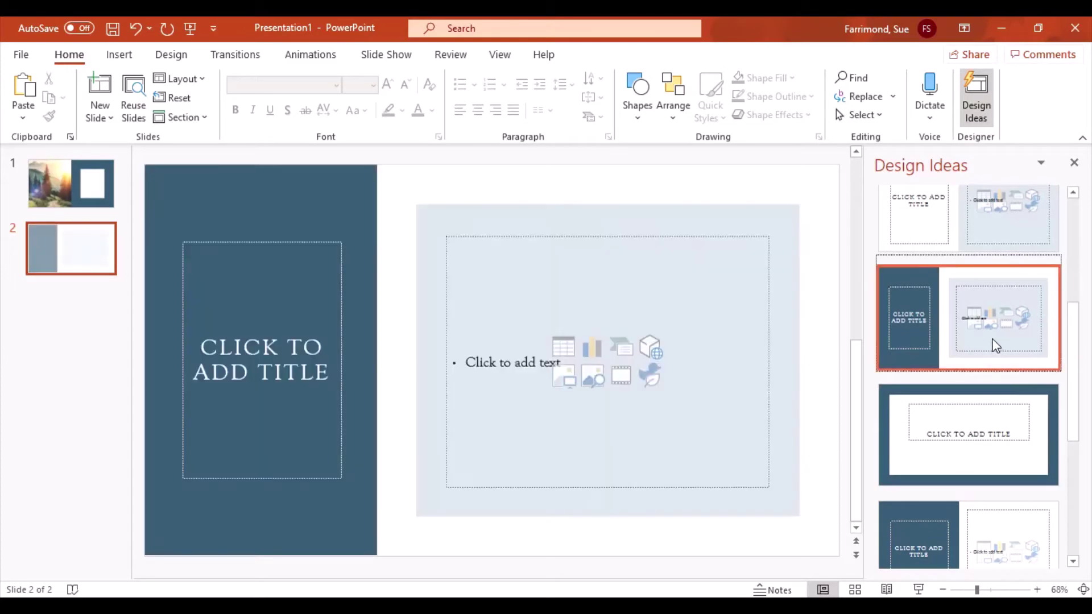
scroll(933, 207, up, 1)
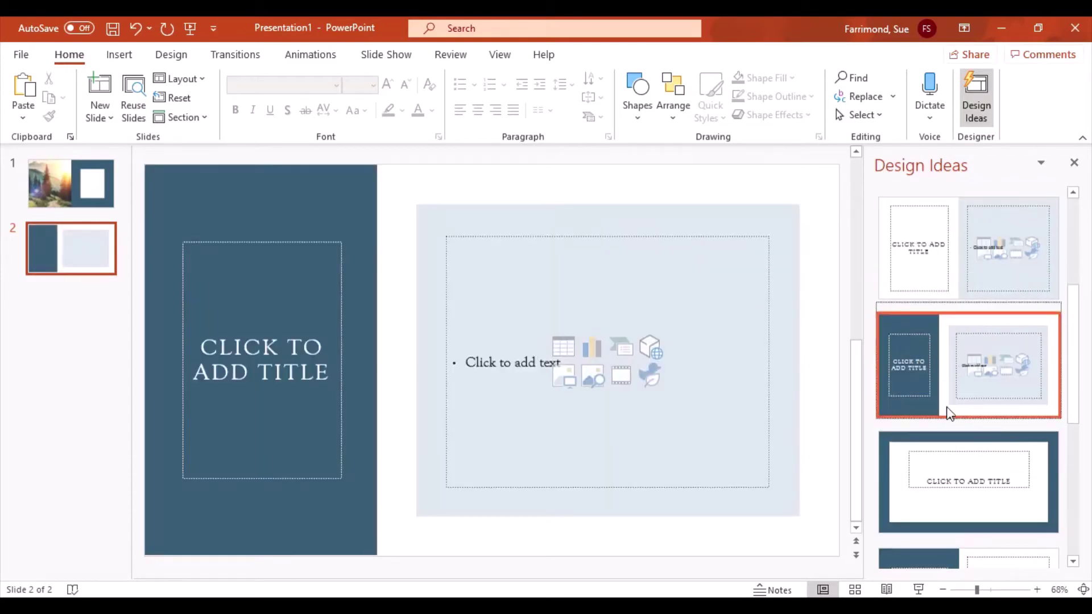
click(90, 194)
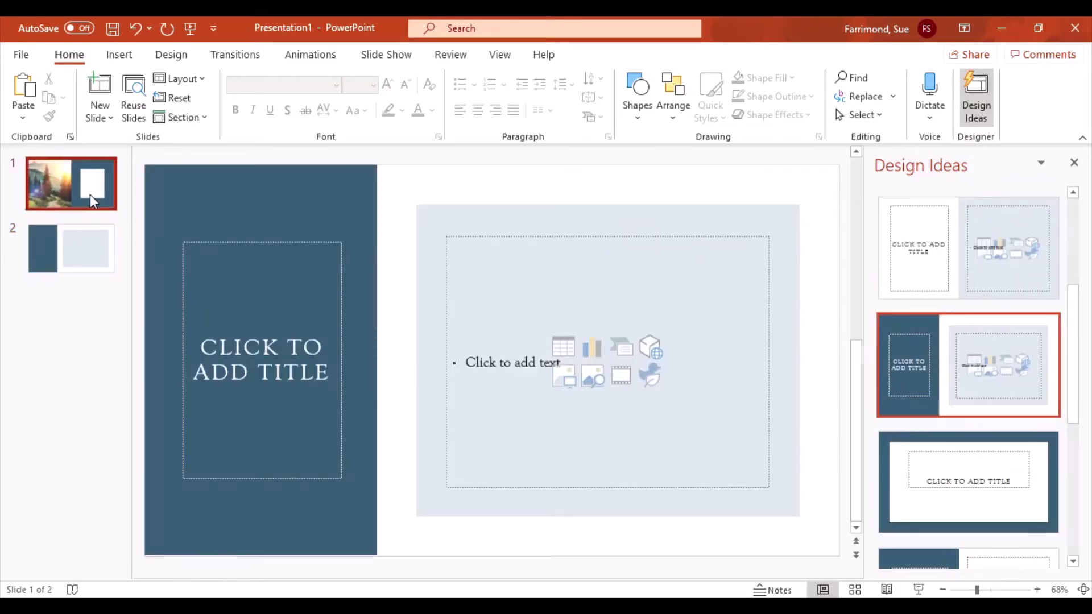
click(88, 244)
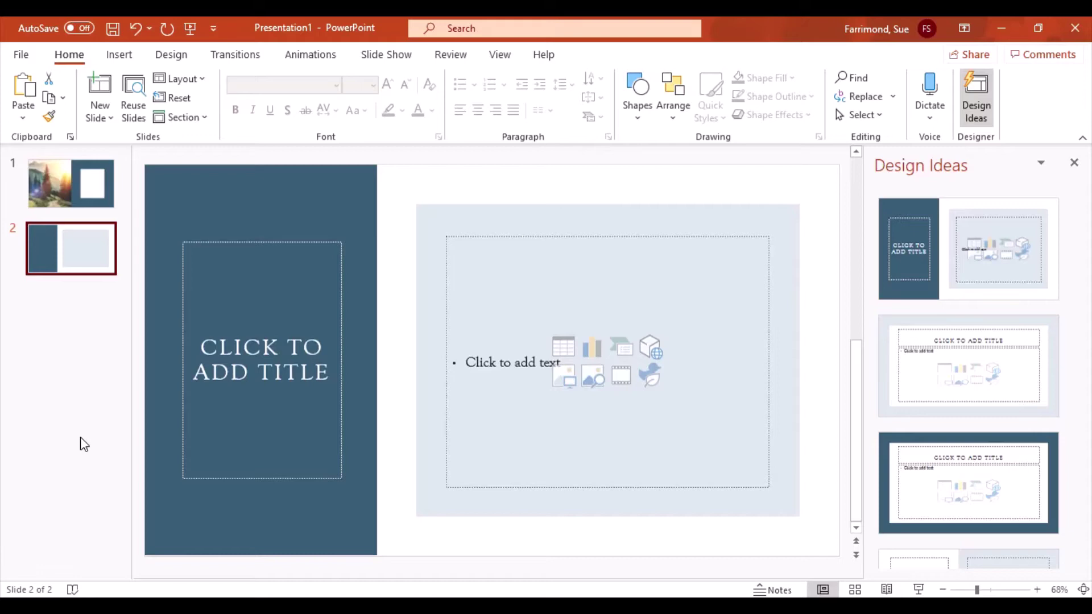
Step: Undo back to a blank default slide and select the top master in Slide Master view
key(ctrl+z)
key(ctrl+z)
key(ctrl+z)
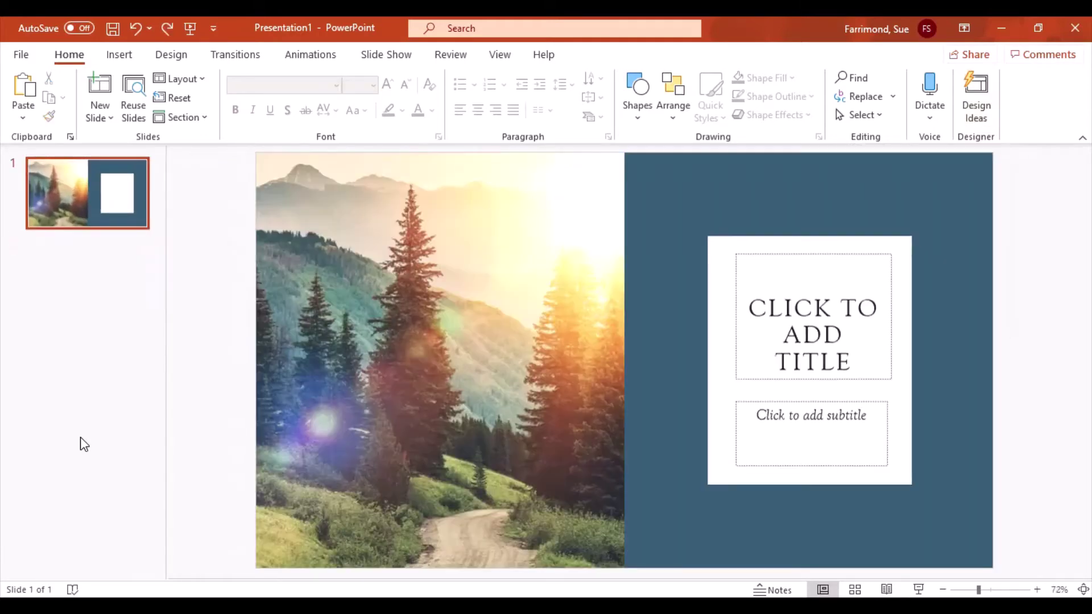
key(ctrl+z)
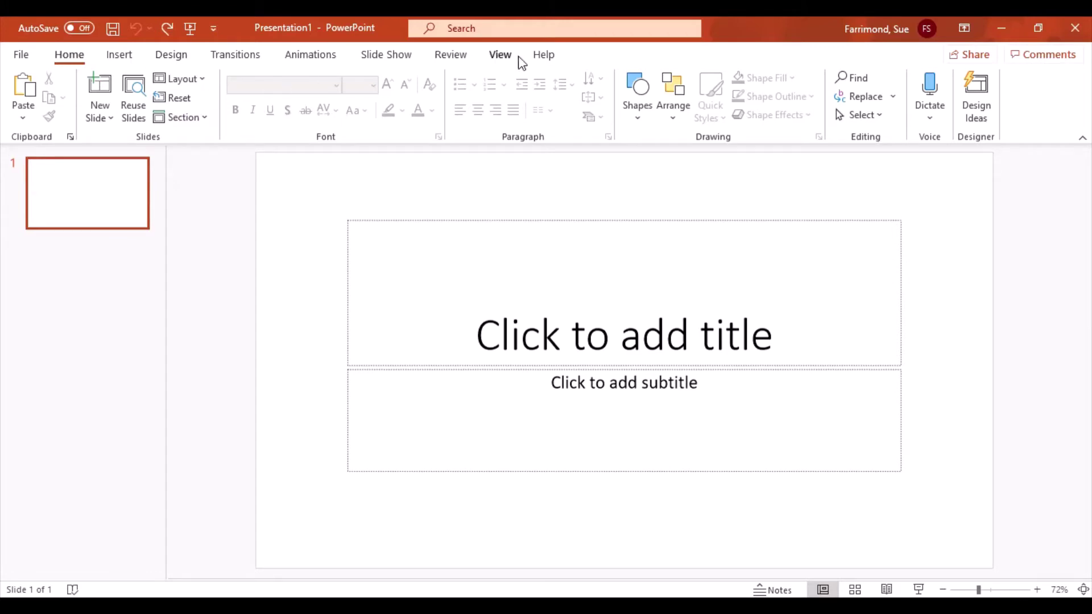
click(503, 57)
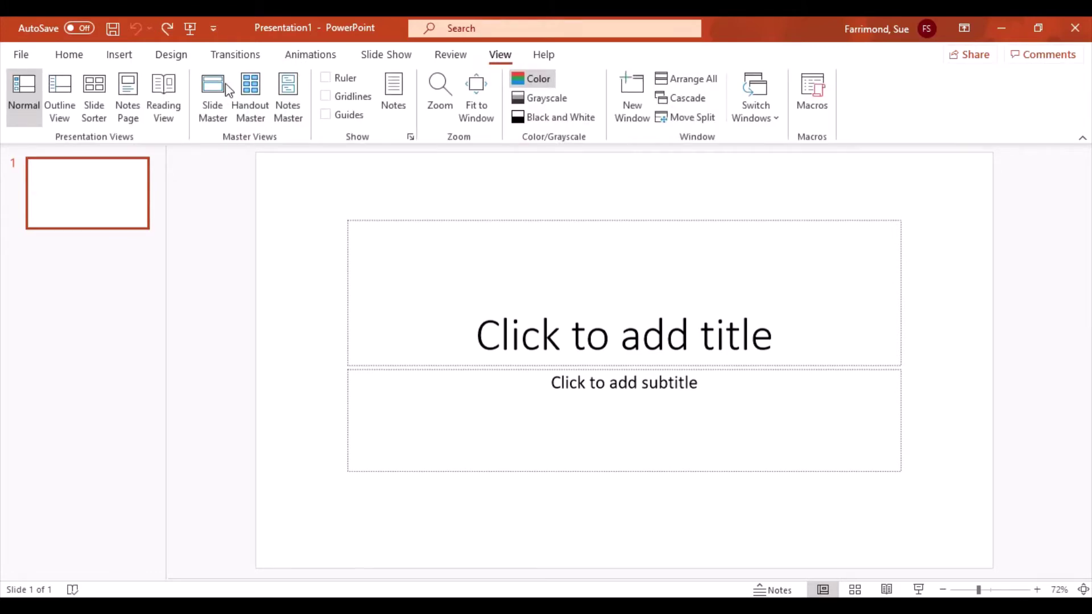
click(213, 96)
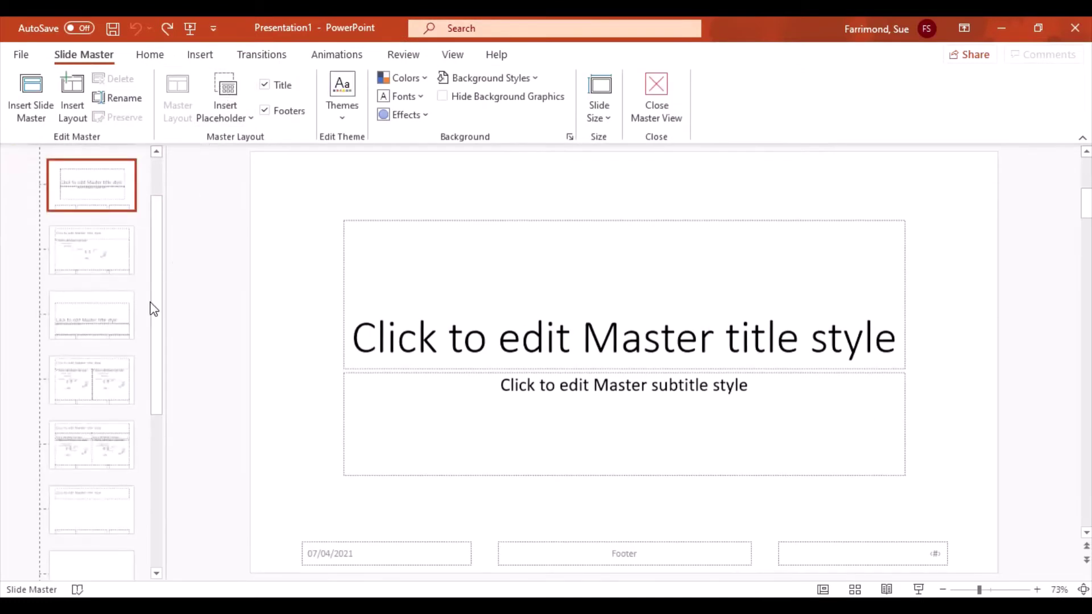
scroll(155, 301, up, 2)
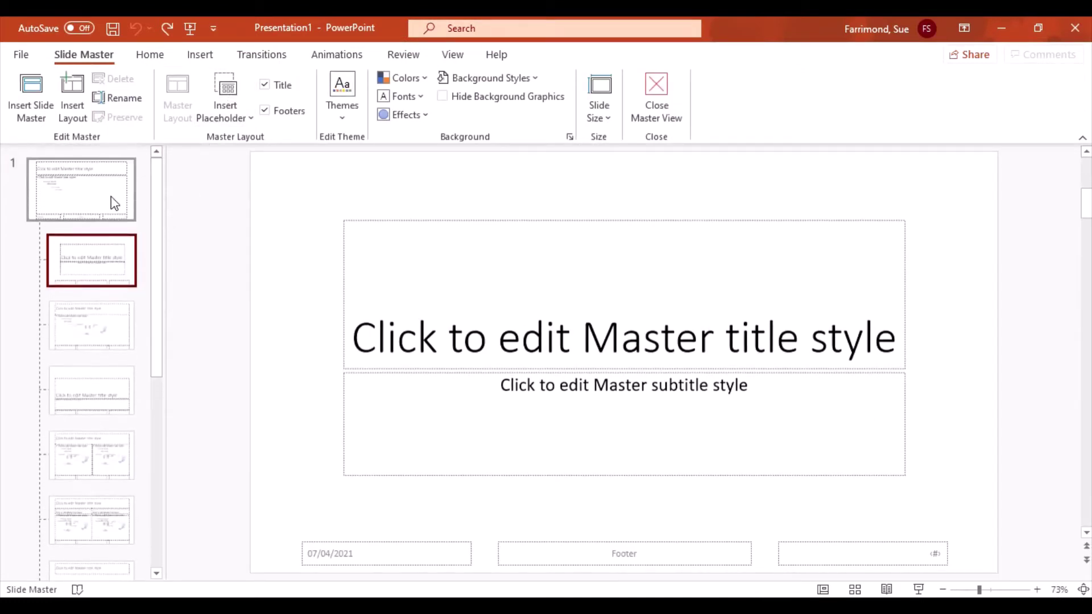
click(111, 203)
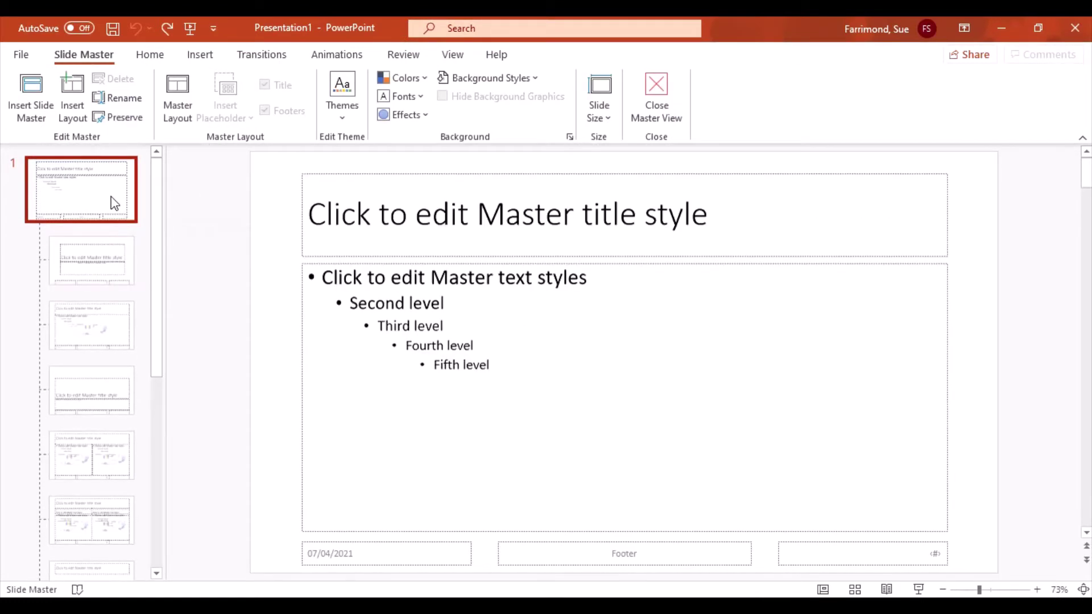
Step: Set the top master's background to a solid pink fill chosen from More Colors
right_click(269, 254)
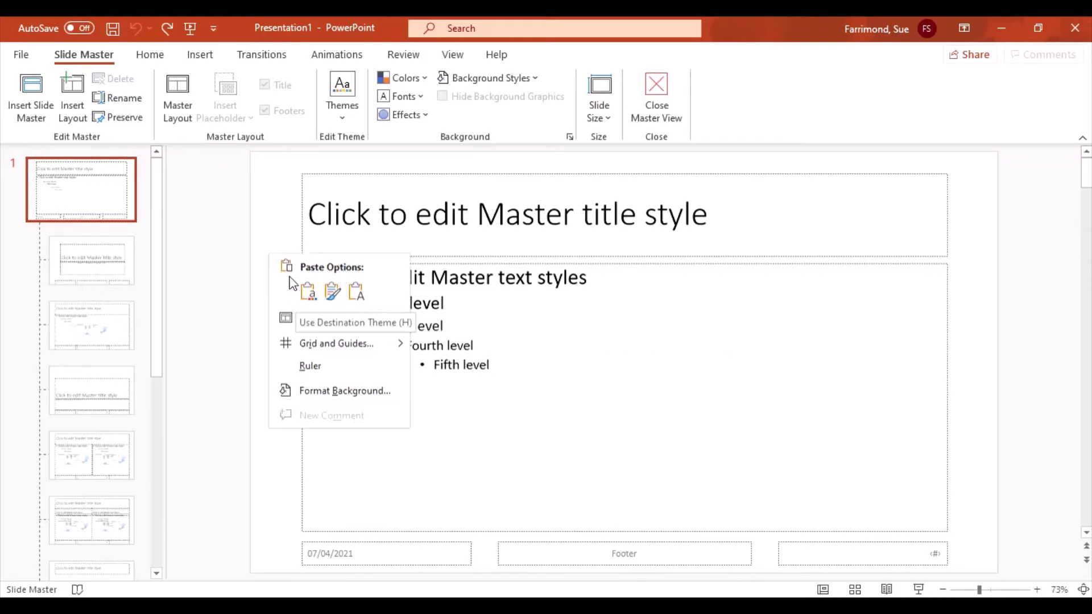
click(312, 395)
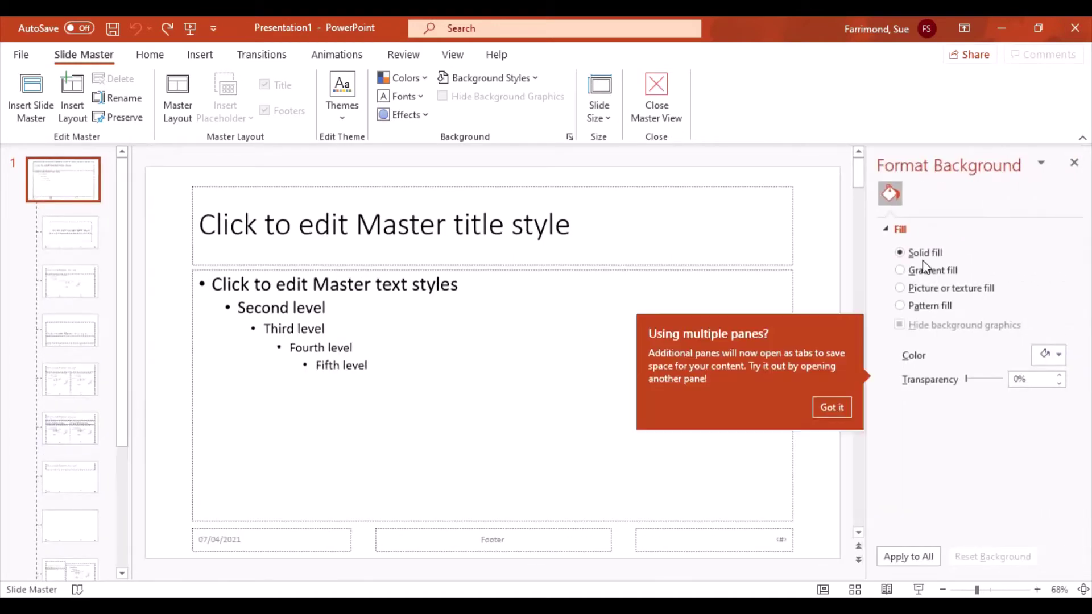
click(910, 253)
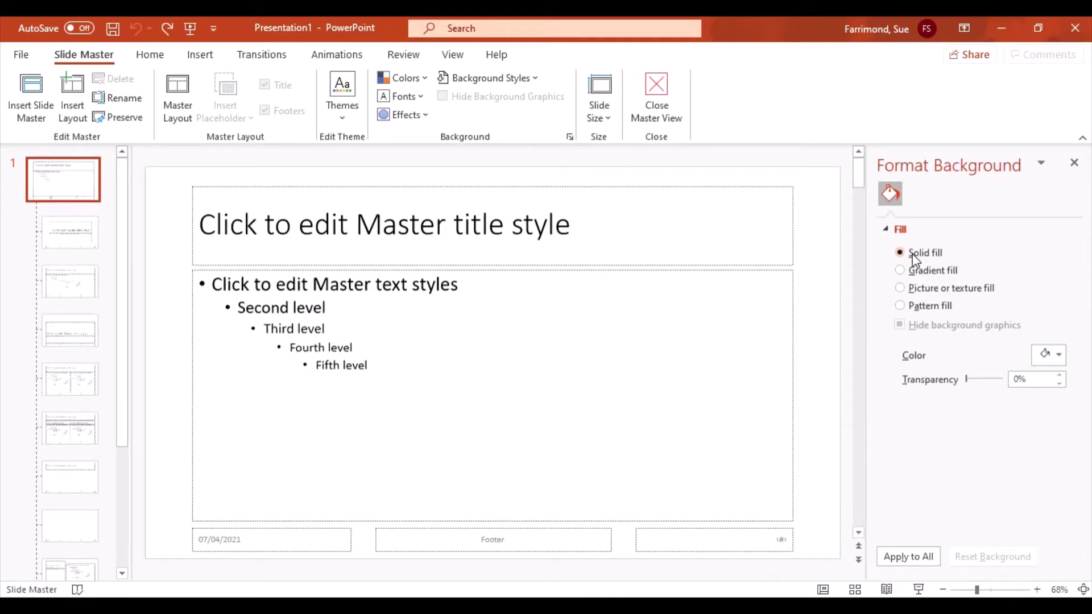
click(1061, 355)
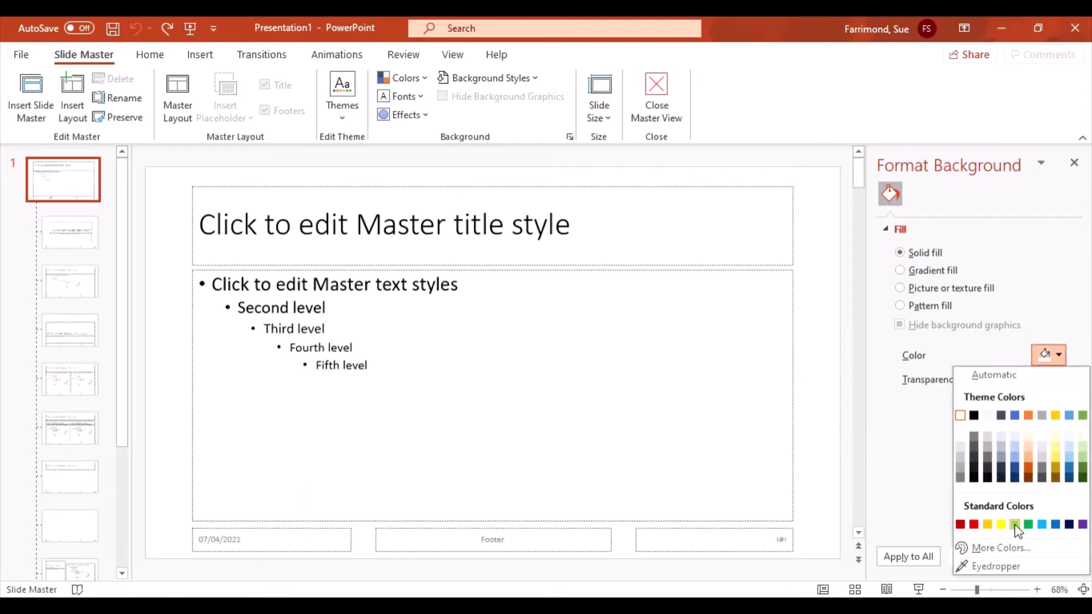
click(1002, 548)
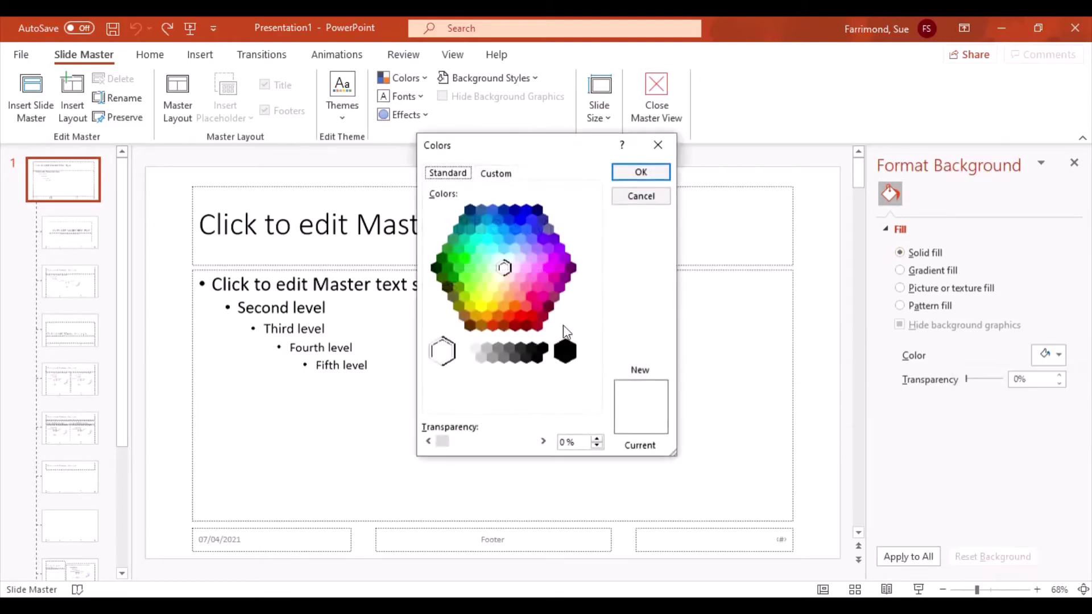
click(526, 288)
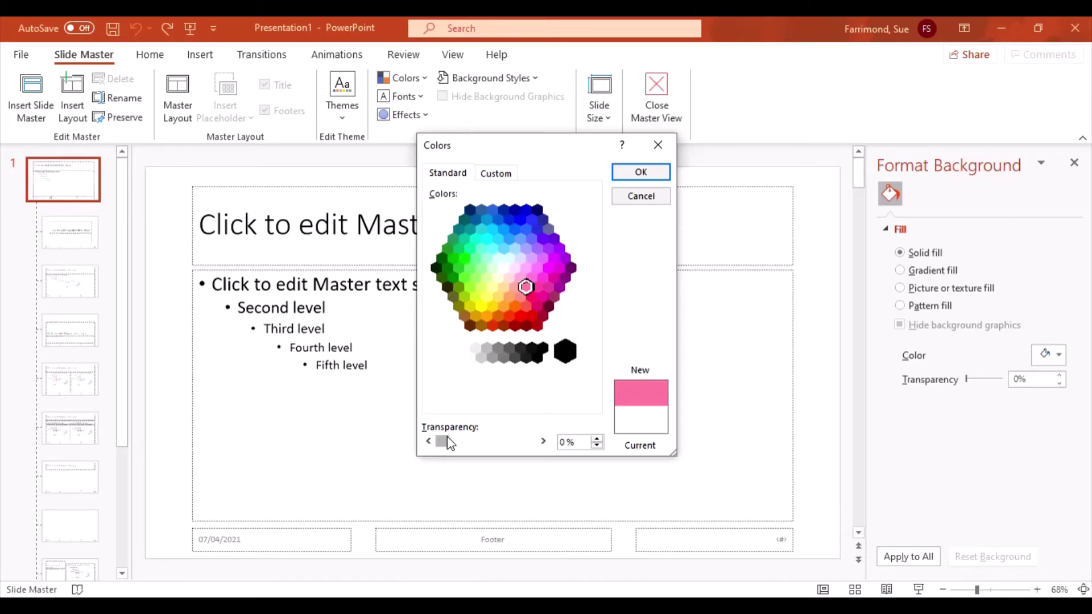
click(643, 172)
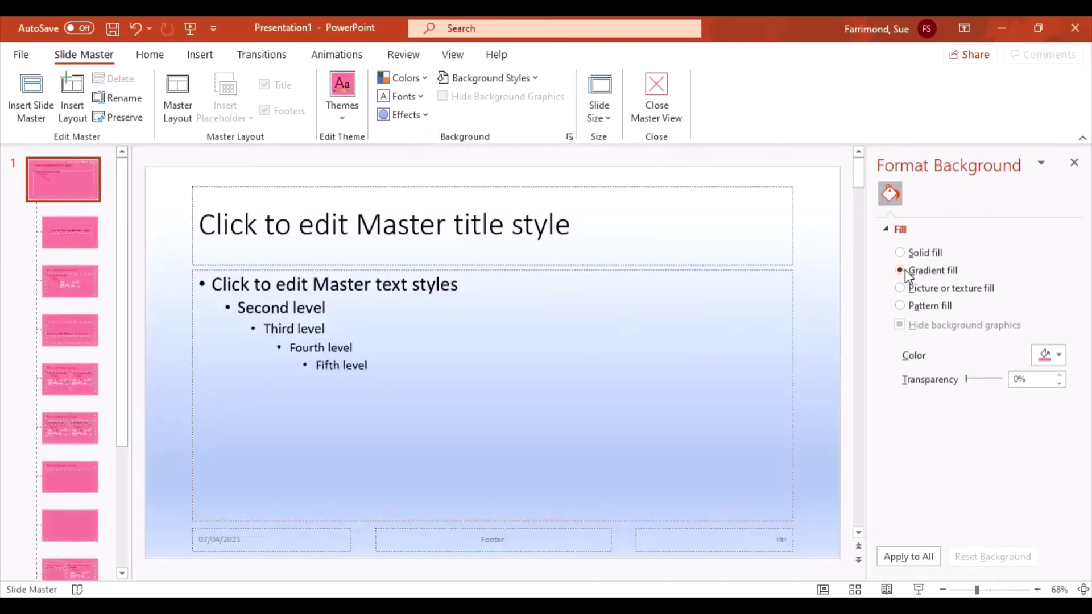
Step: Try a gradient background fill with its second stop moved and coloured pink
click(905, 272)
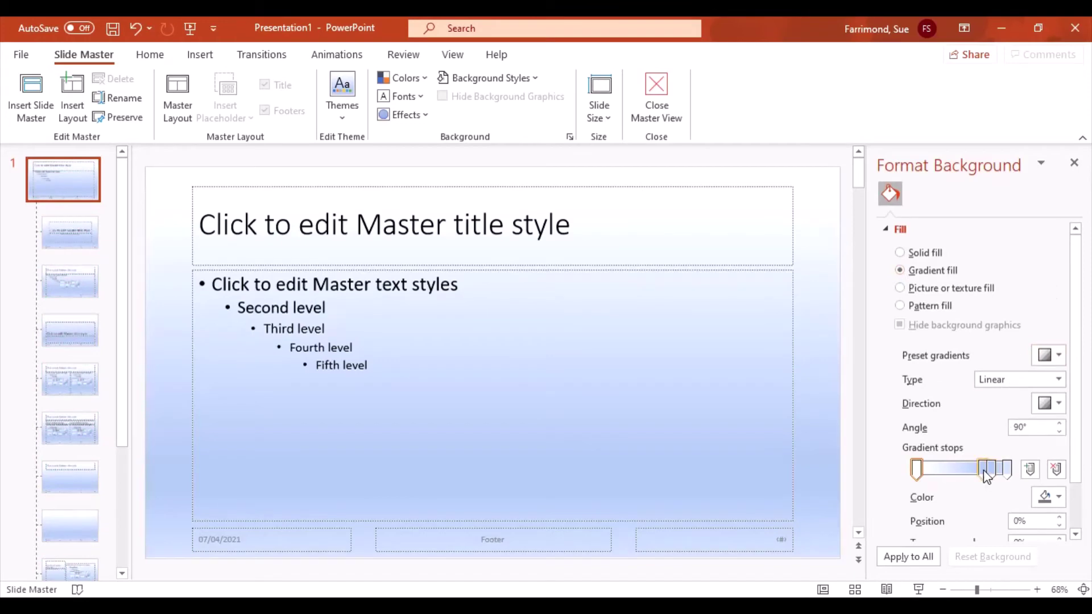
drag(984, 470, 965, 473)
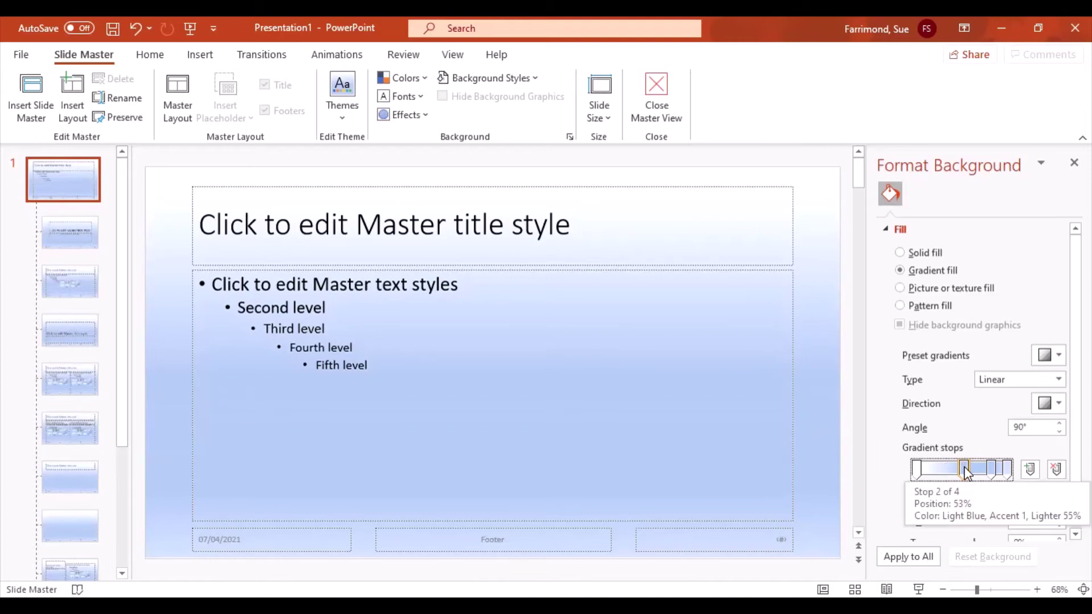
click(1049, 496)
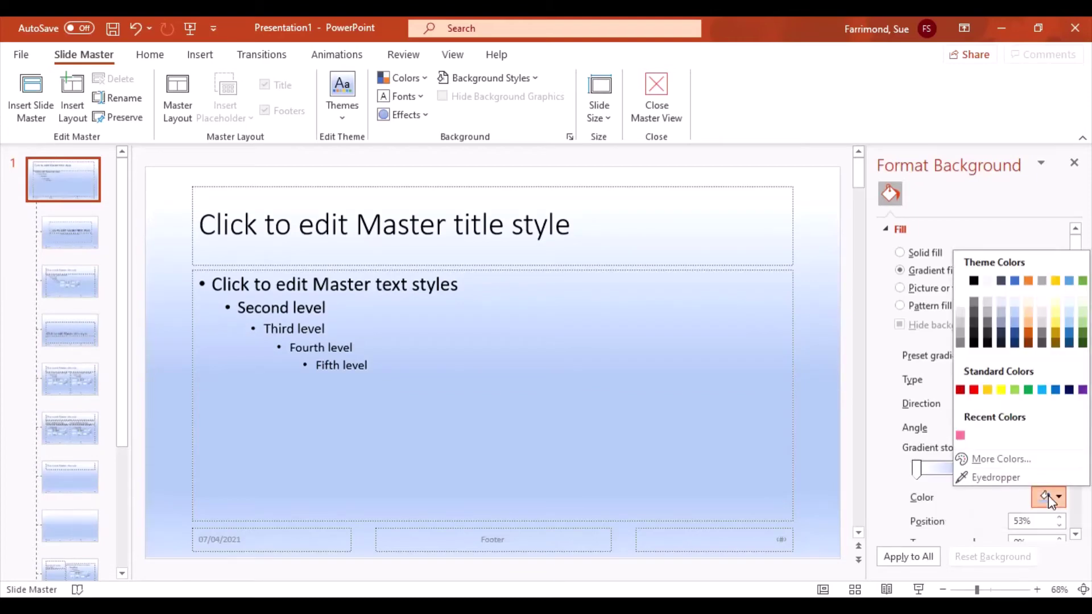
click(961, 435)
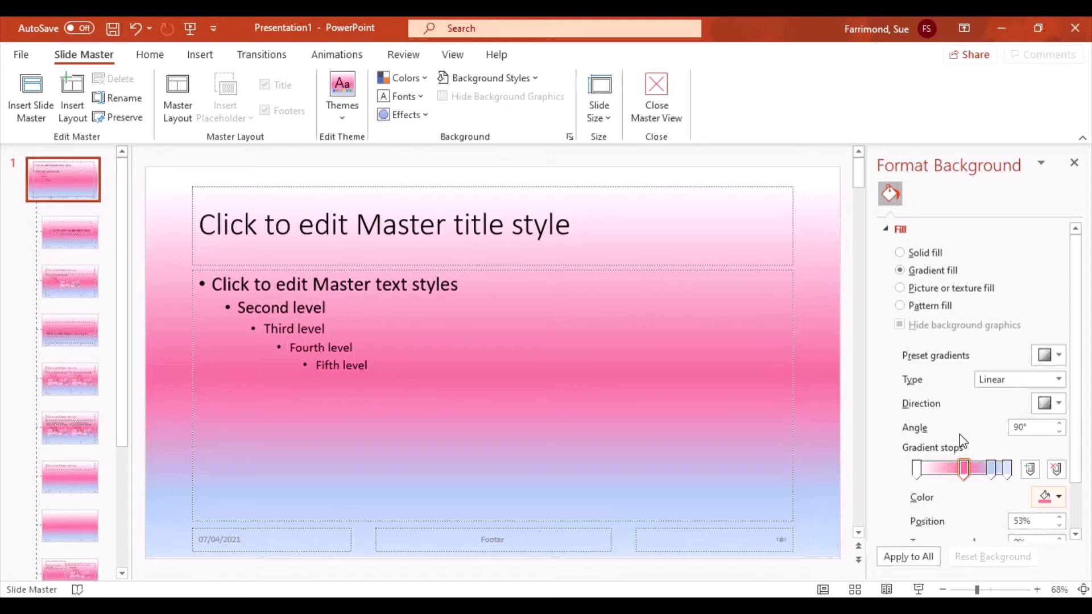
Step: Switch the master background to a picture or texture fill using the wood-grain texture
click(900, 288)
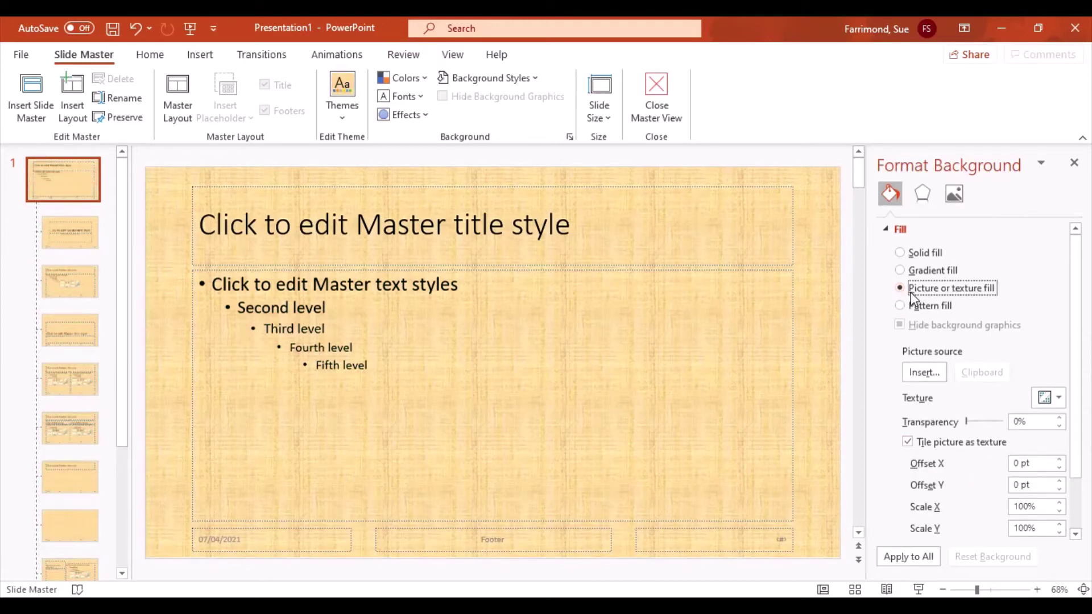
click(1059, 399)
click(964, 343)
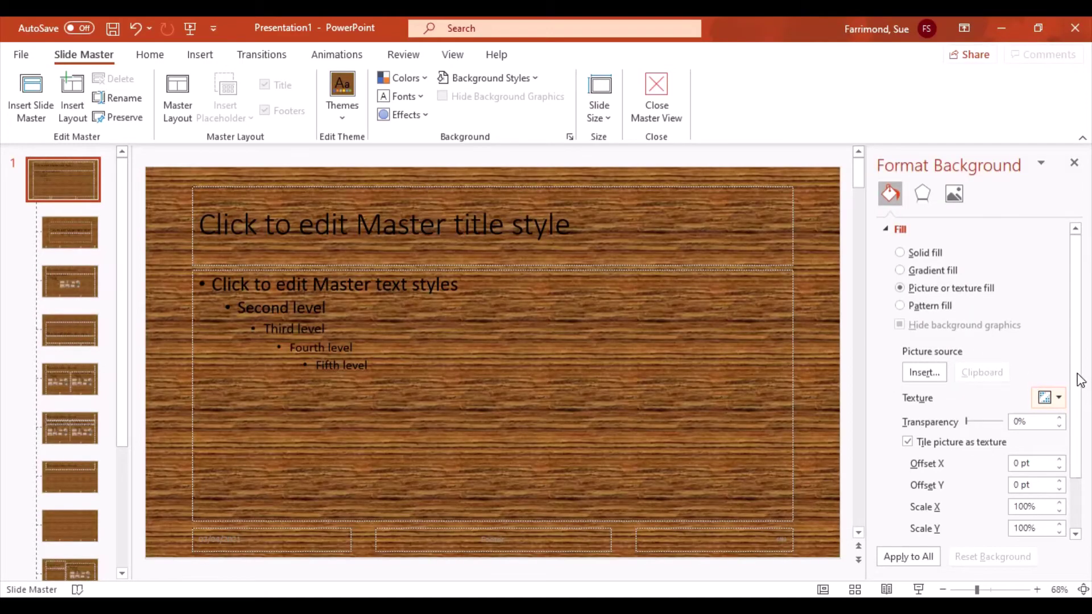
drag(1079, 378, 1080, 317)
Step: Set the paint-splash image from the Downloads folder as the master background picture
click(924, 372)
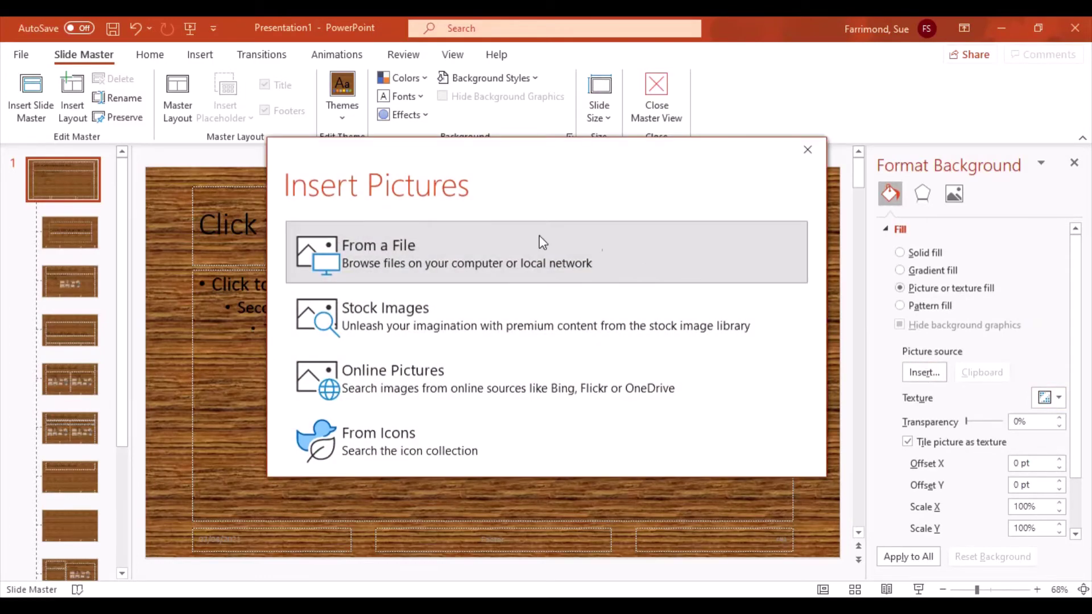
click(434, 265)
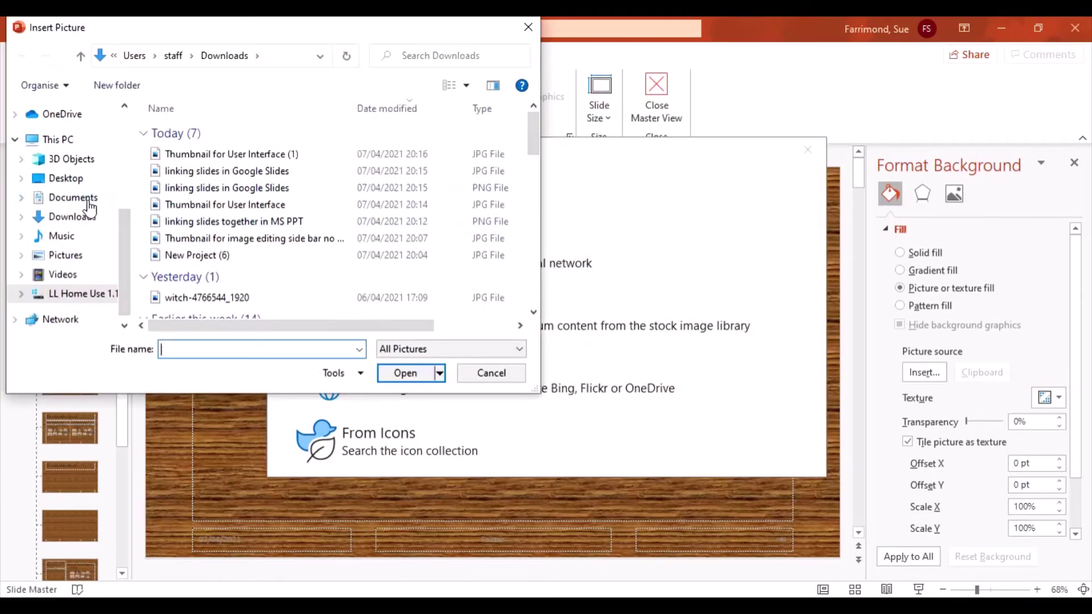
click(90, 199)
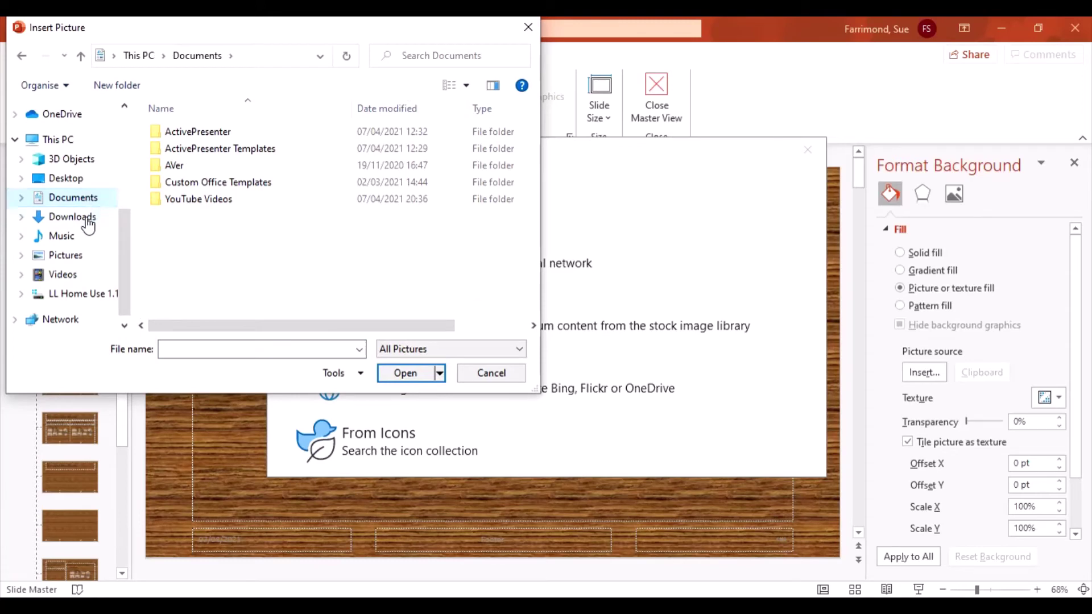
click(87, 217)
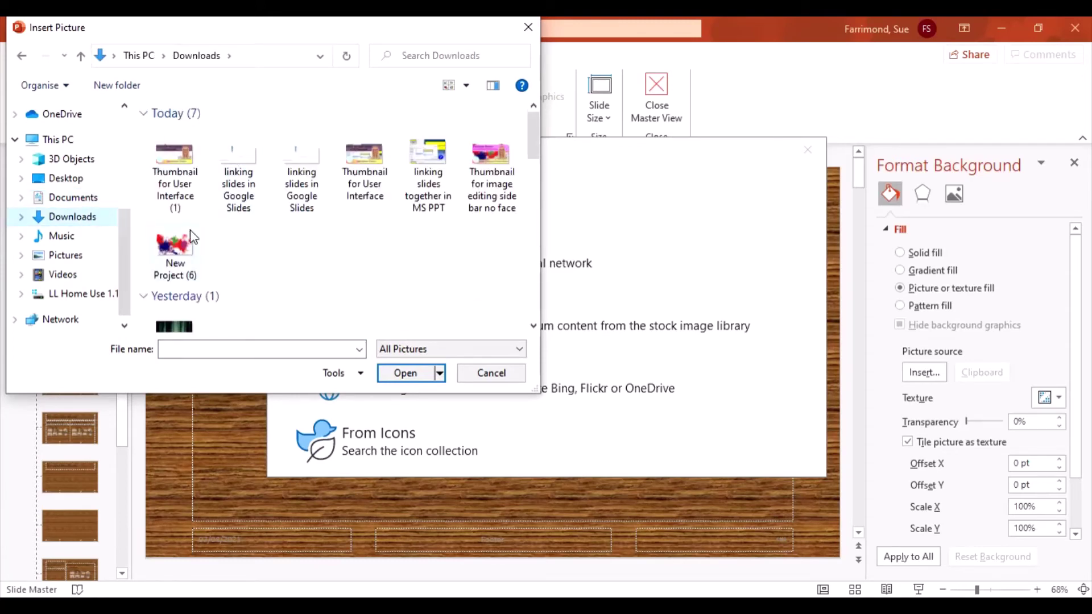
double_click(175, 239)
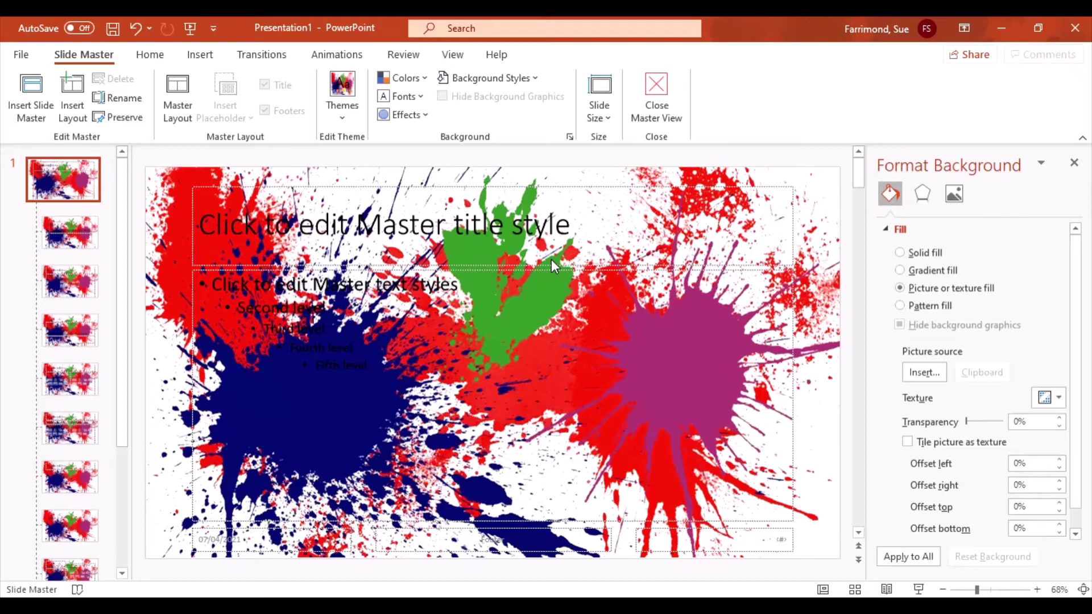
Step: Give the master title box a solid yellow fill
click(468, 186)
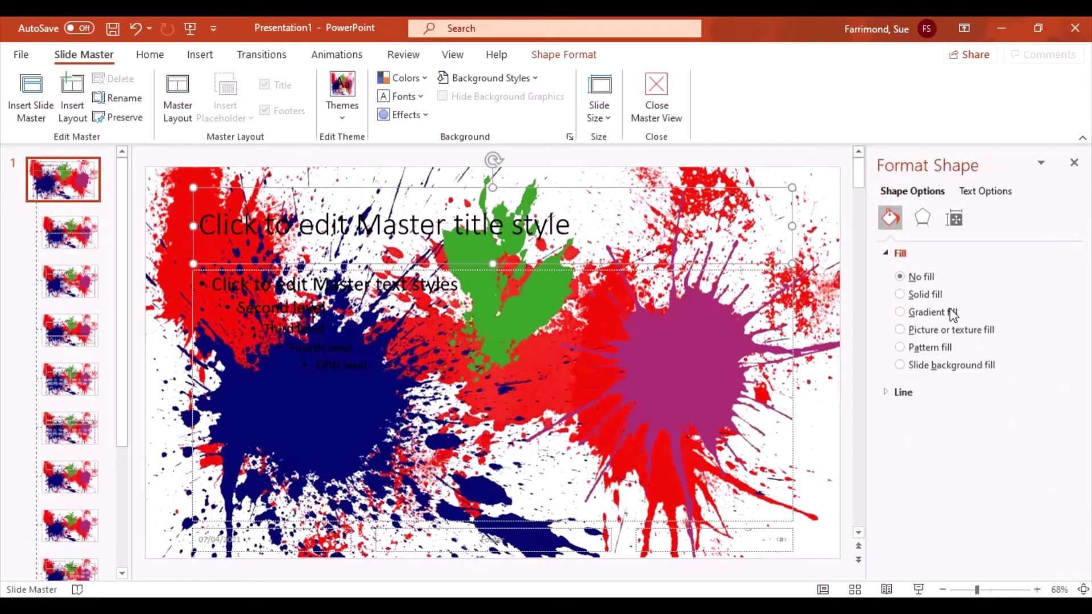
click(932, 297)
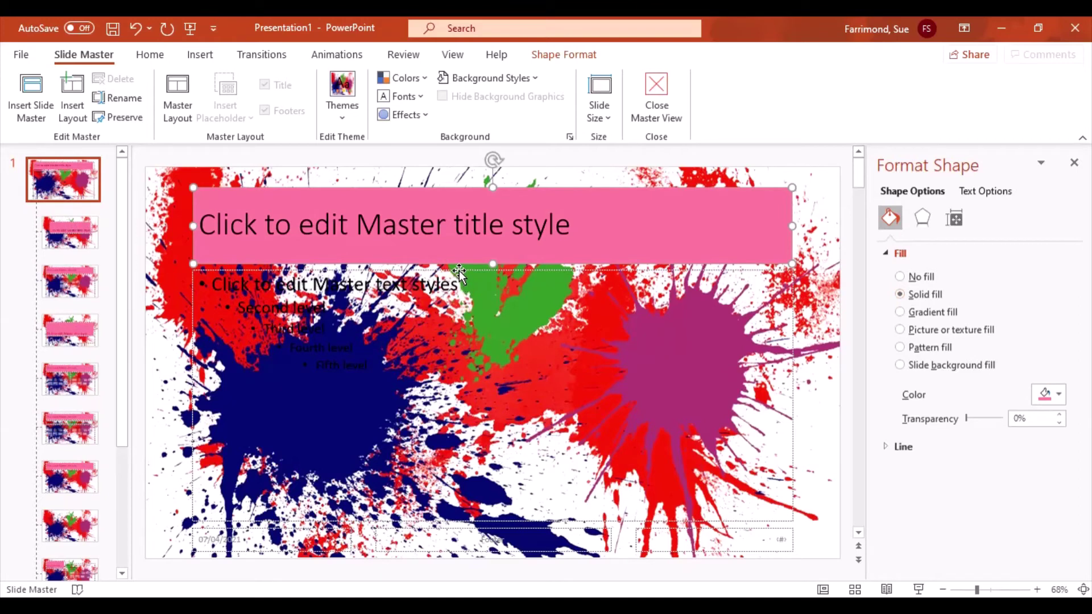
click(1059, 395)
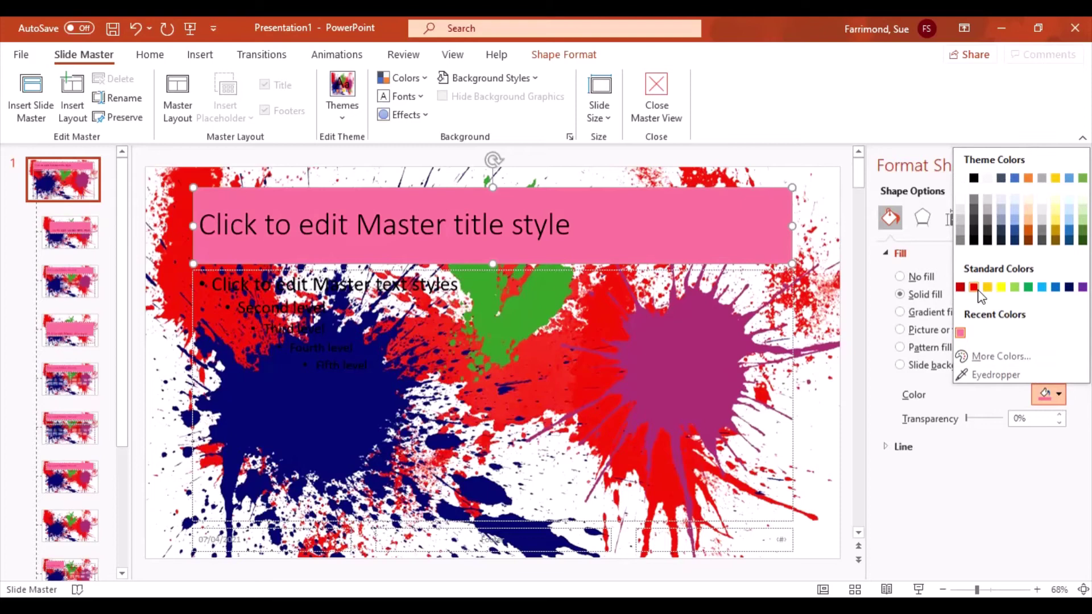
click(1001, 287)
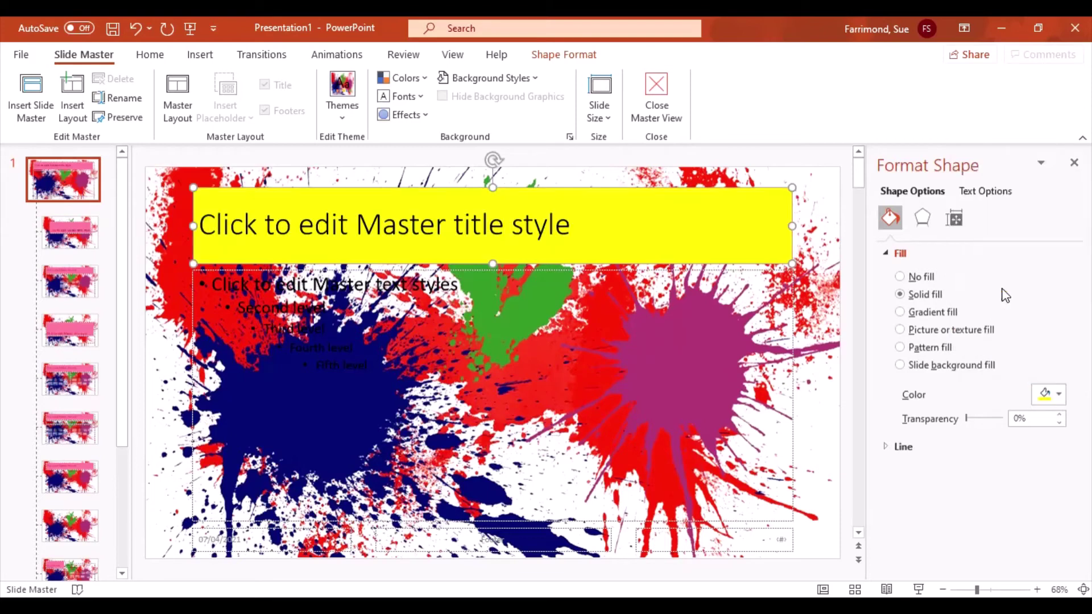
Step: Give the body text box a solid fill at about 44% transparency
click(792, 310)
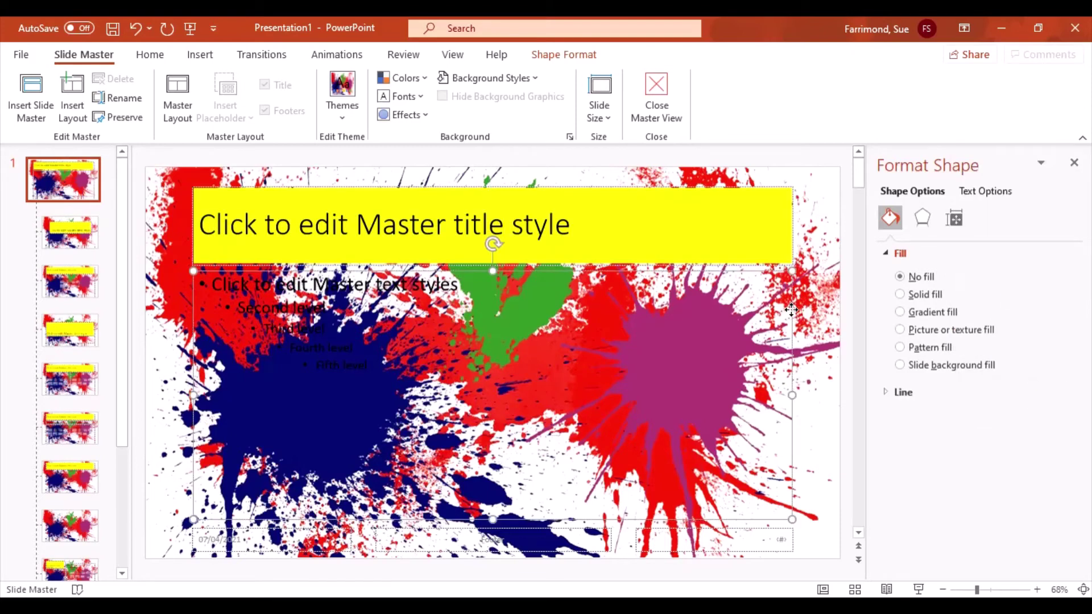
click(900, 295)
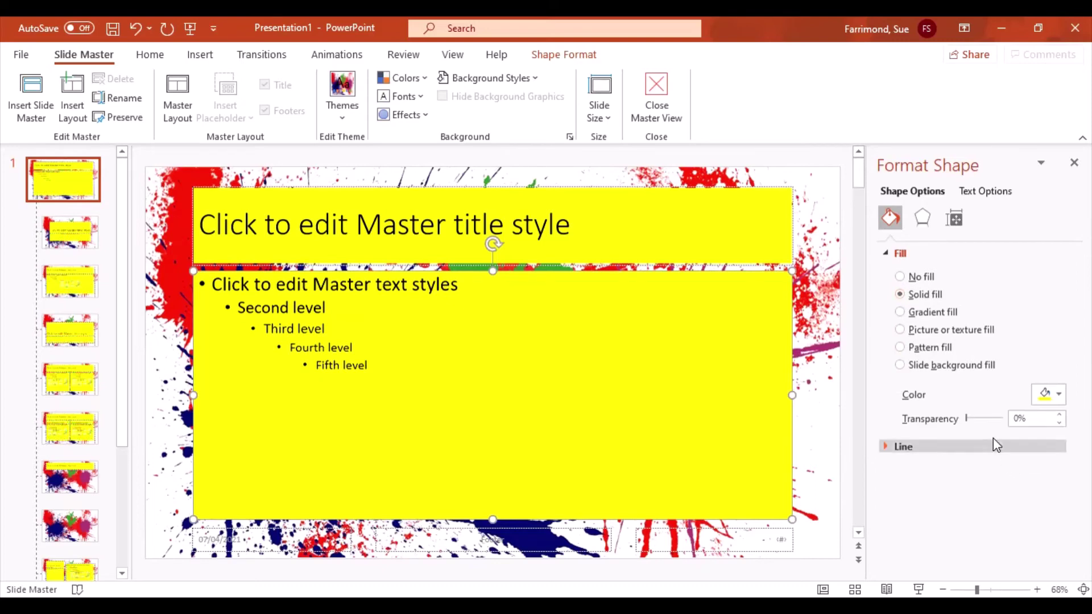
drag(971, 418, 985, 421)
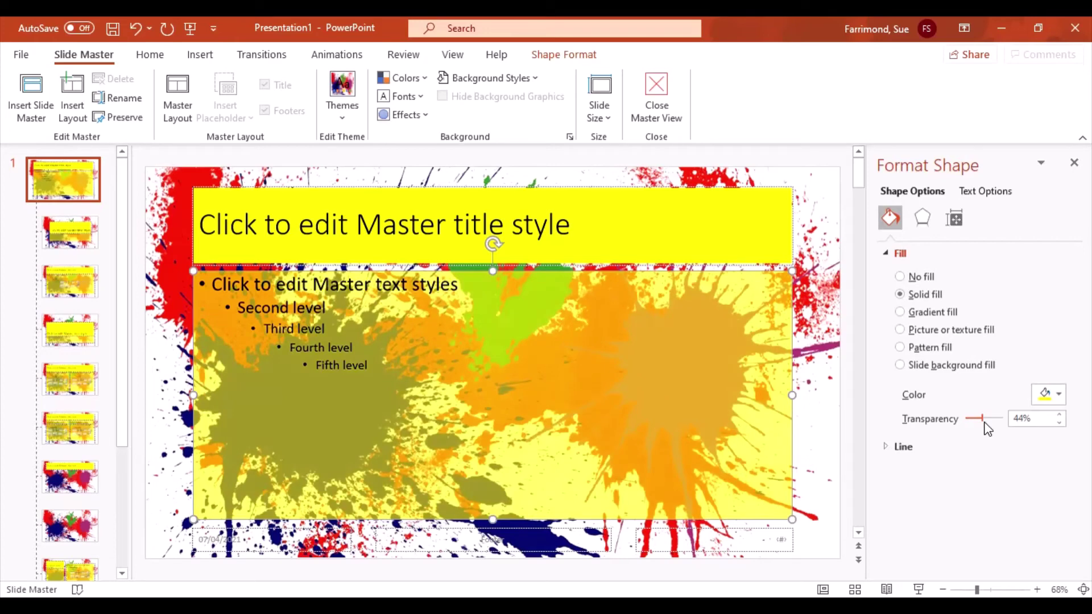
click(502, 221)
Step: Type sample text into the master title, then change the title font to Aharoni
drag(581, 226, 202, 227)
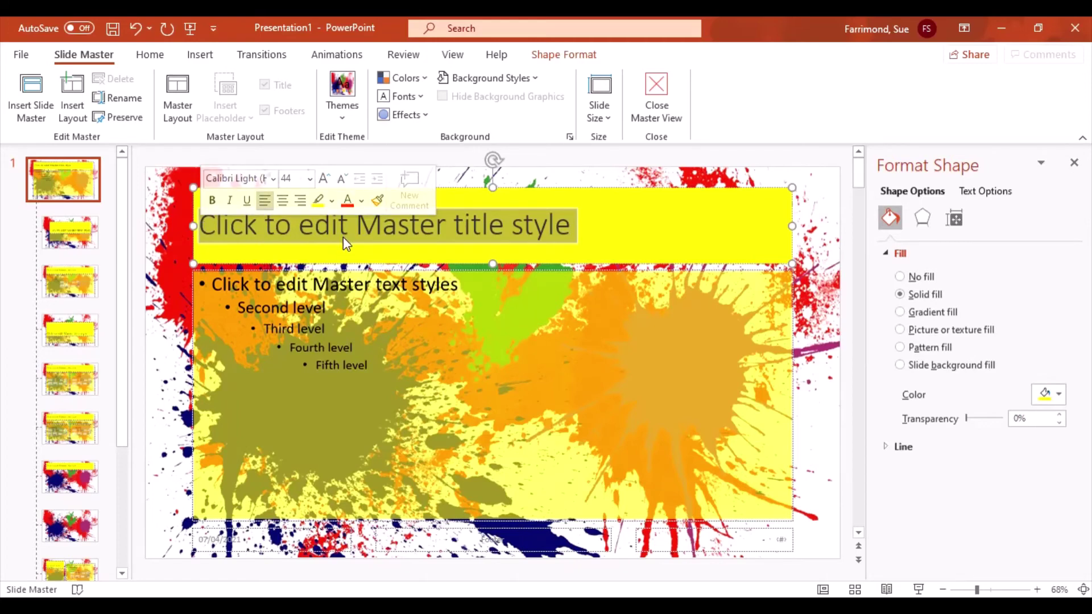
text(Cvcxcx,vncxm,nm,xc)
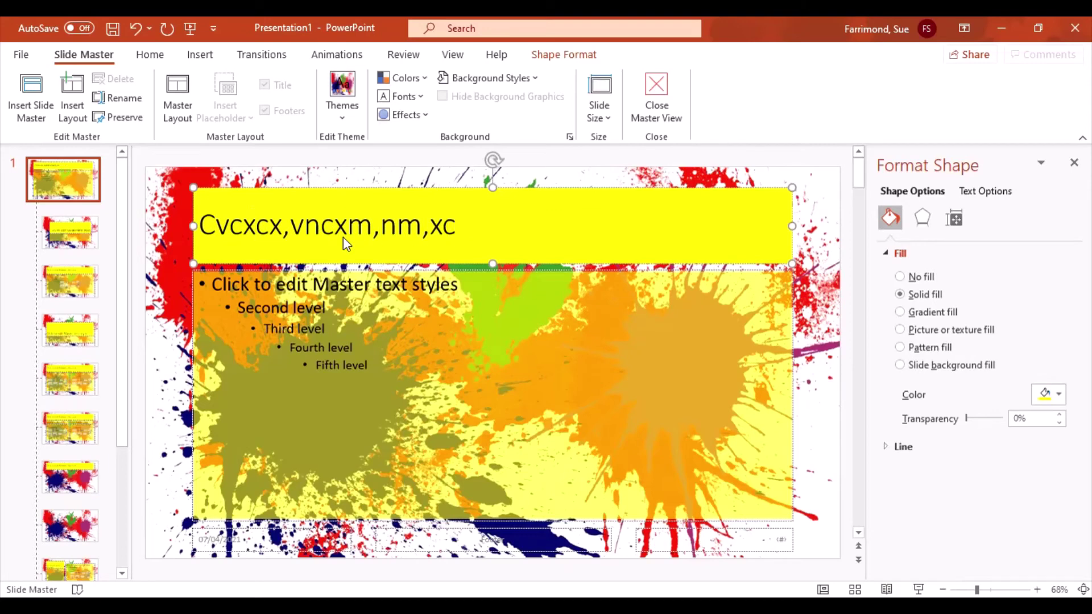
drag(462, 226, 250, 230)
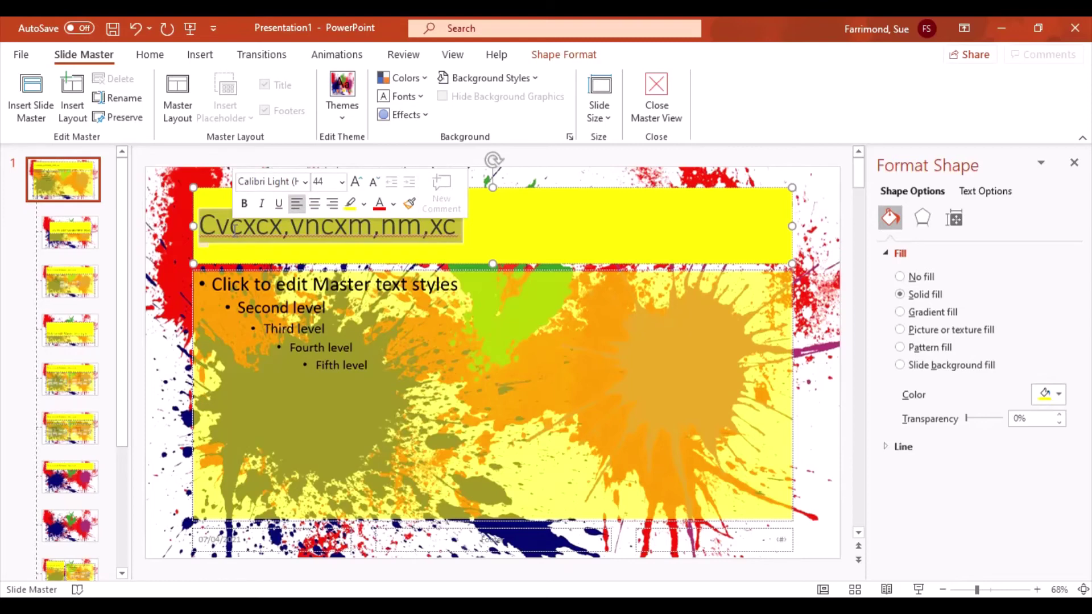
click(151, 58)
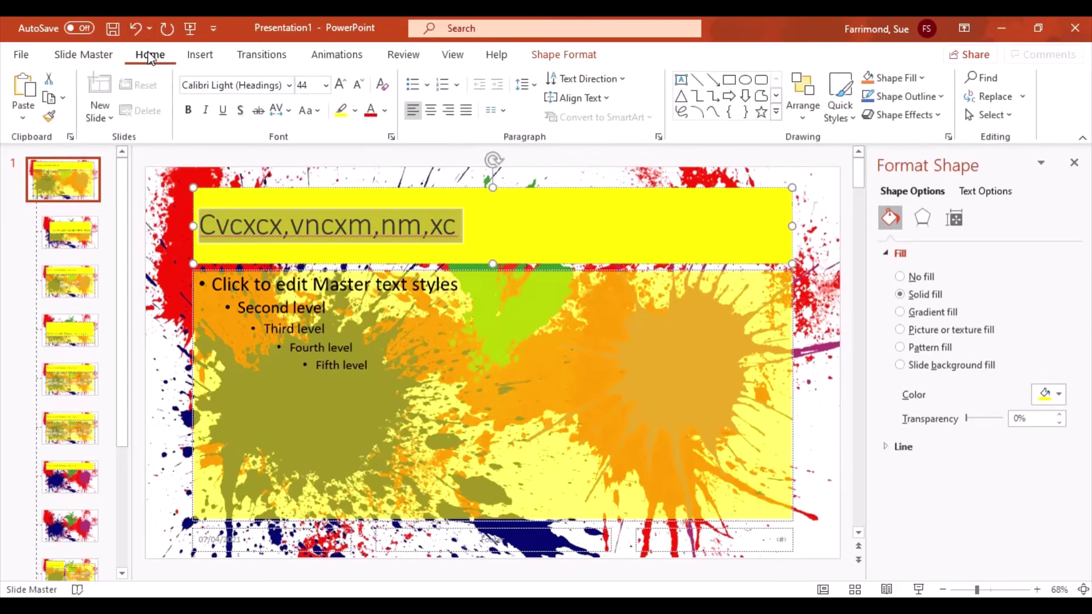
click(290, 86)
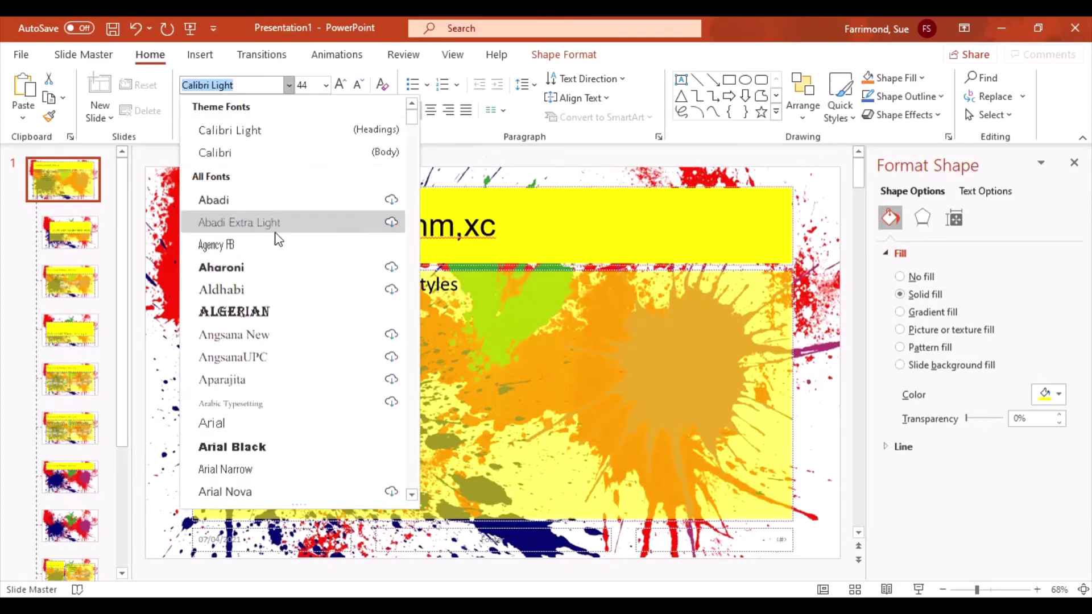
click(268, 269)
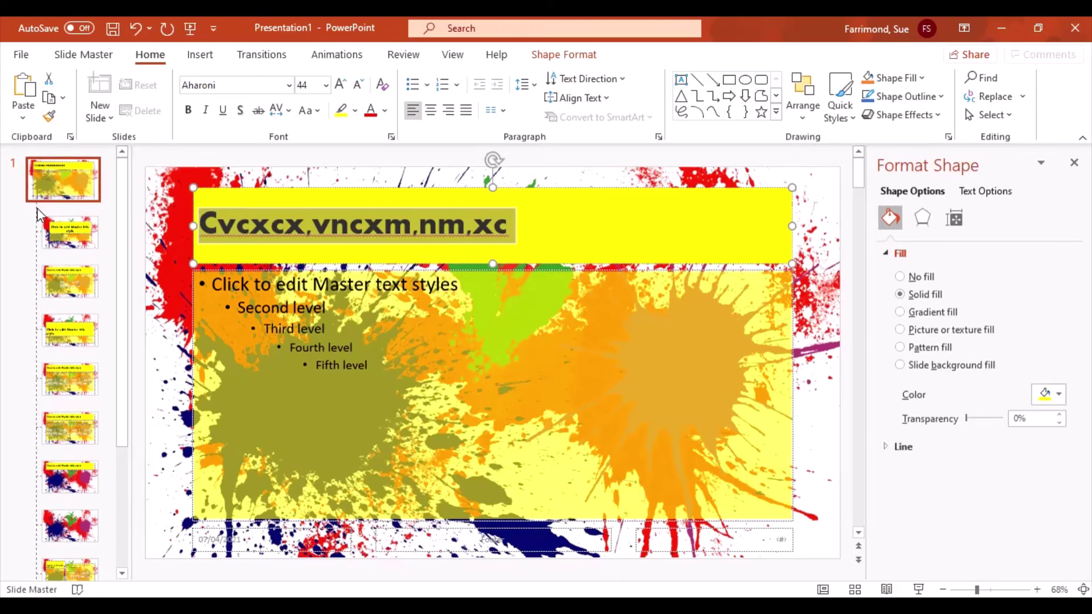
Step: Review the layouts through Title Only, settle on Two Content, and reopen the Slide Master tab
click(54, 219)
click(57, 279)
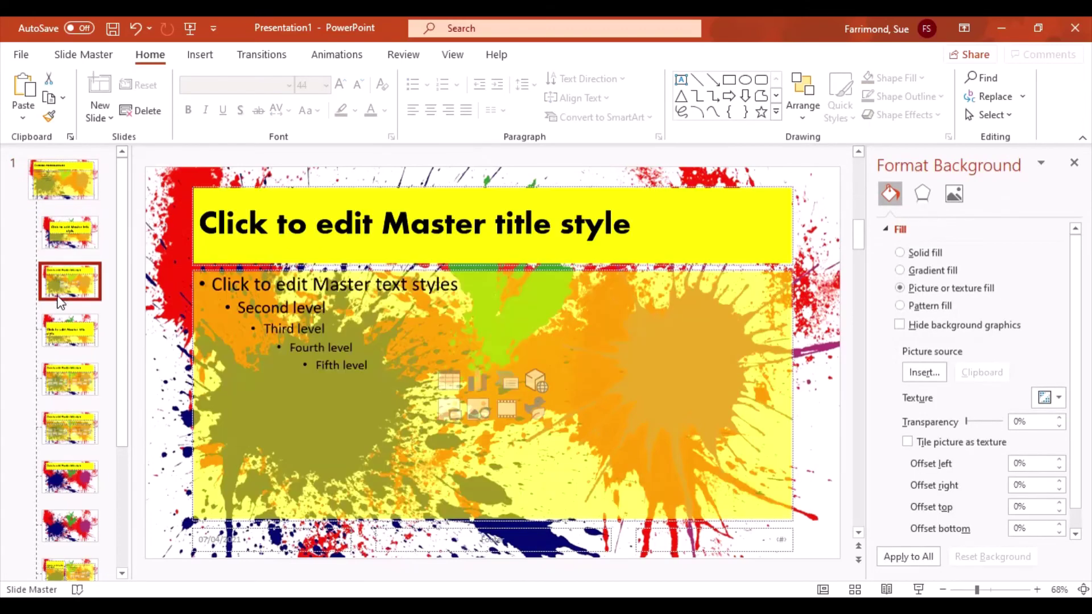
click(63, 326)
click(63, 376)
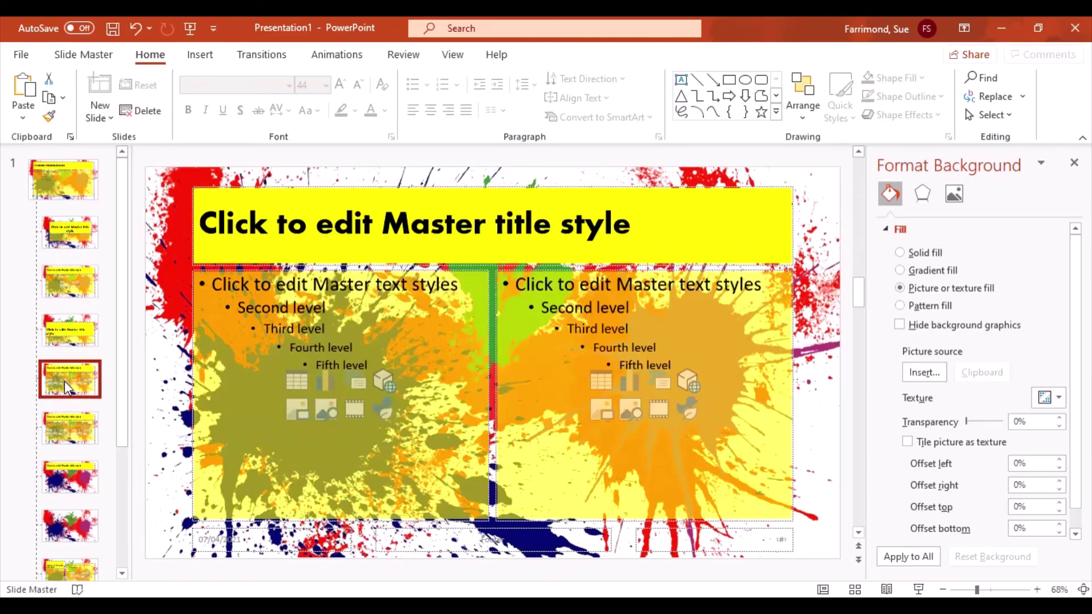
click(65, 425)
click(67, 461)
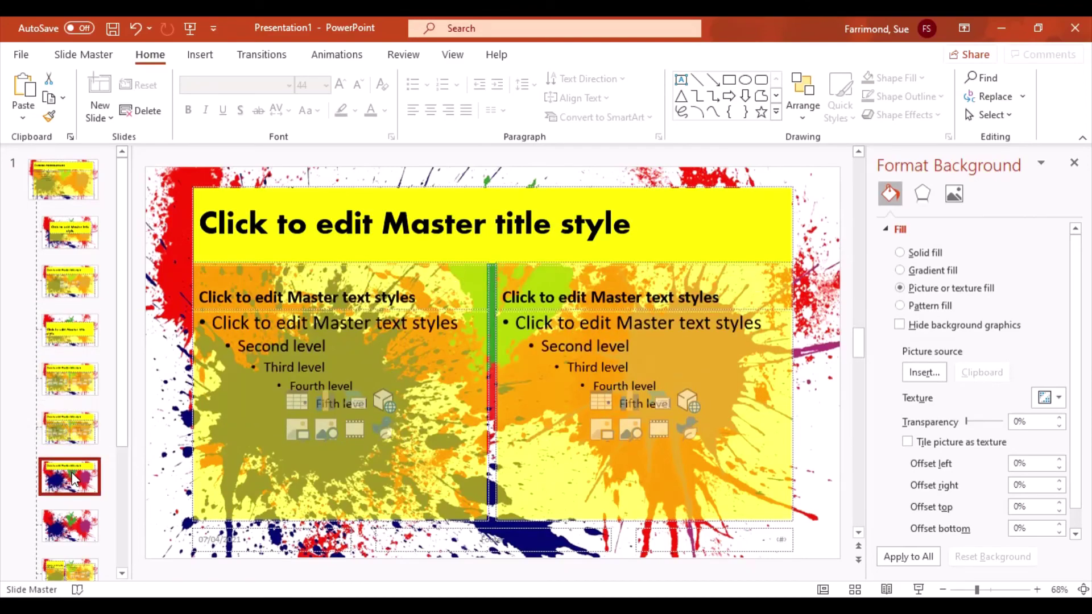
click(73, 419)
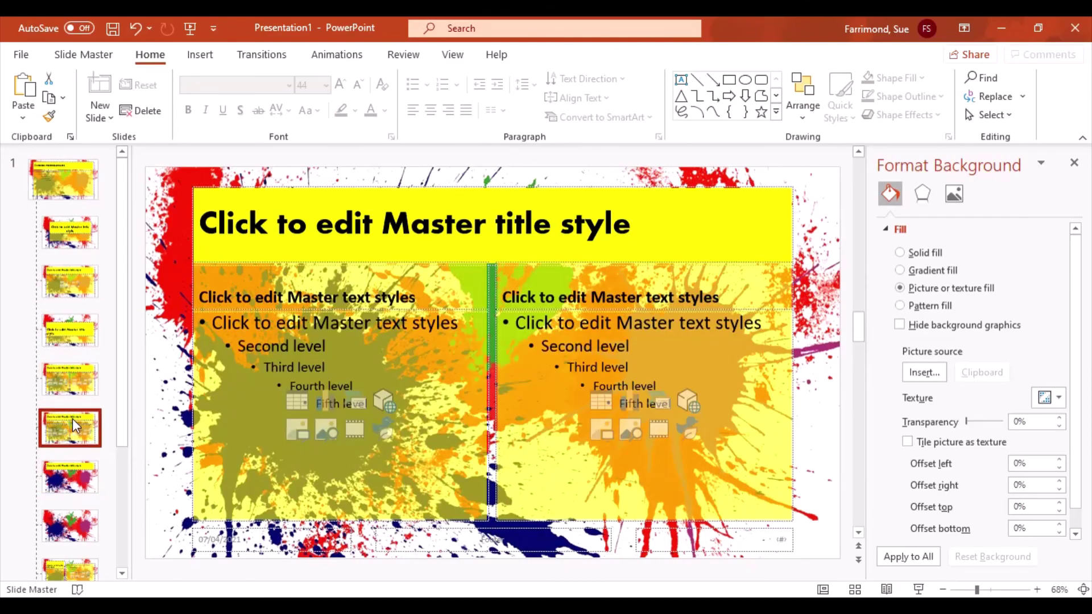
click(74, 378)
click(452, 55)
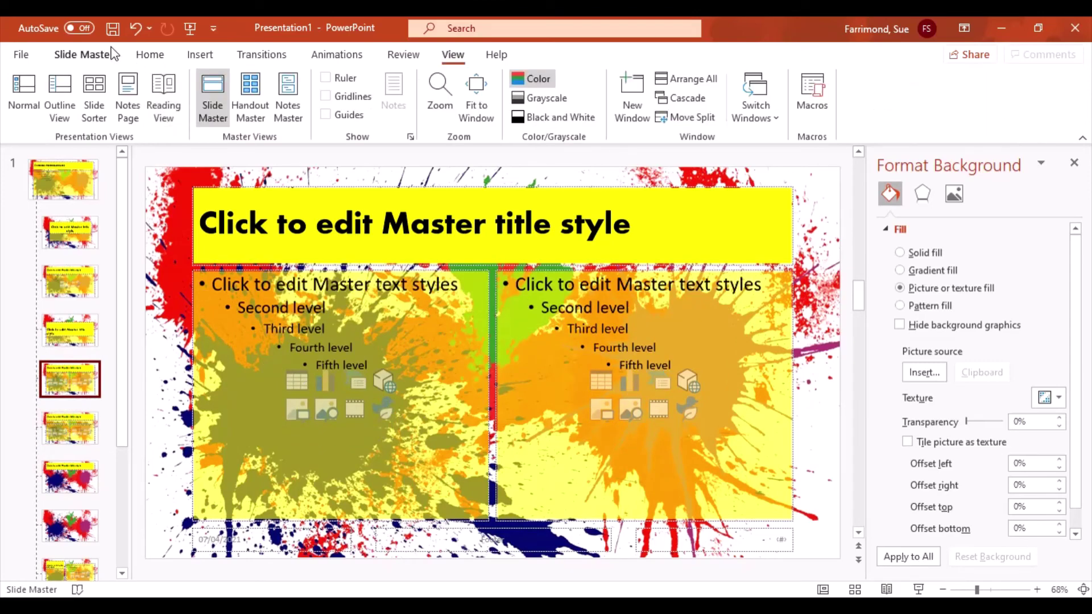
click(88, 57)
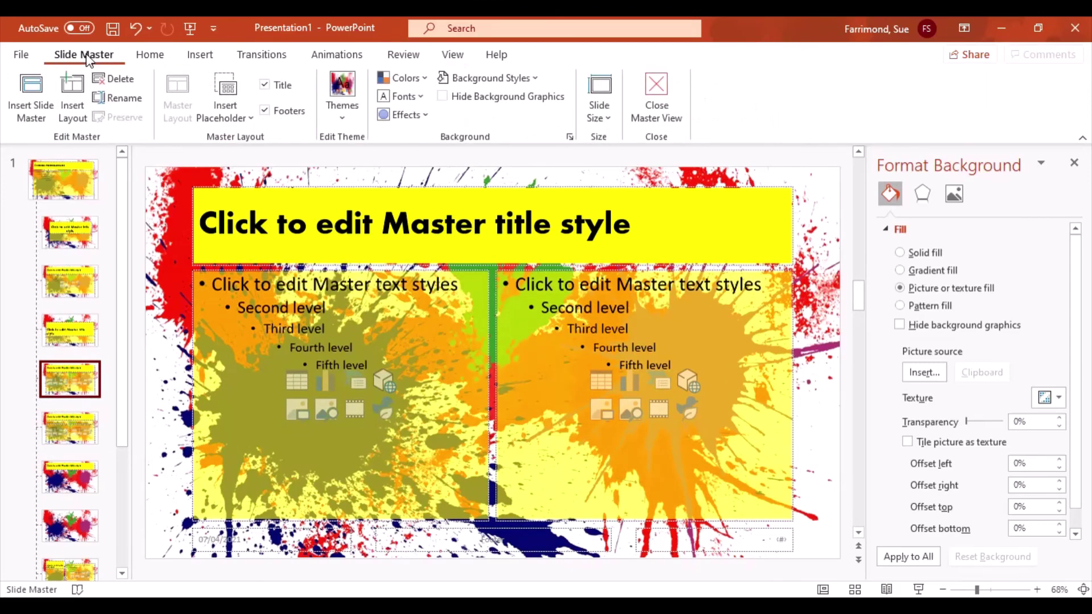
Step: Leave master view and type "Title" as the first slide's title
click(659, 94)
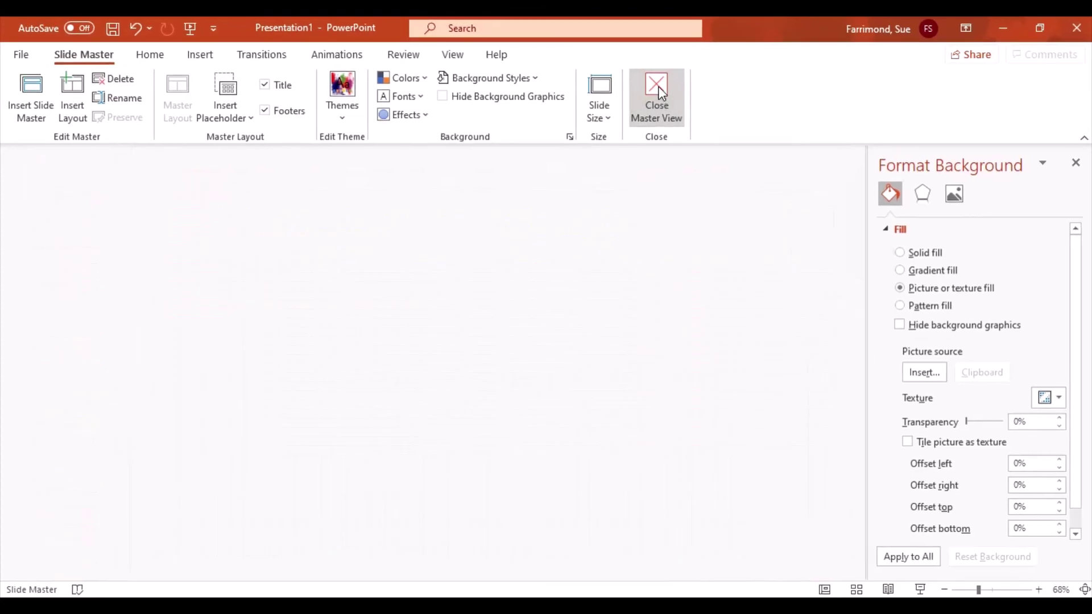
click(476, 320)
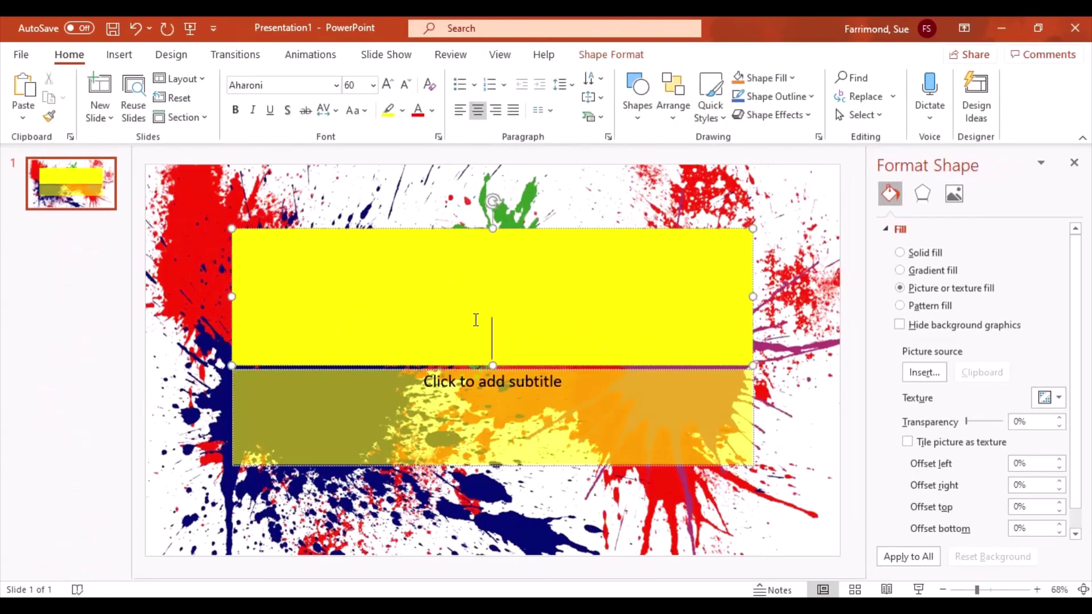
text(Title)
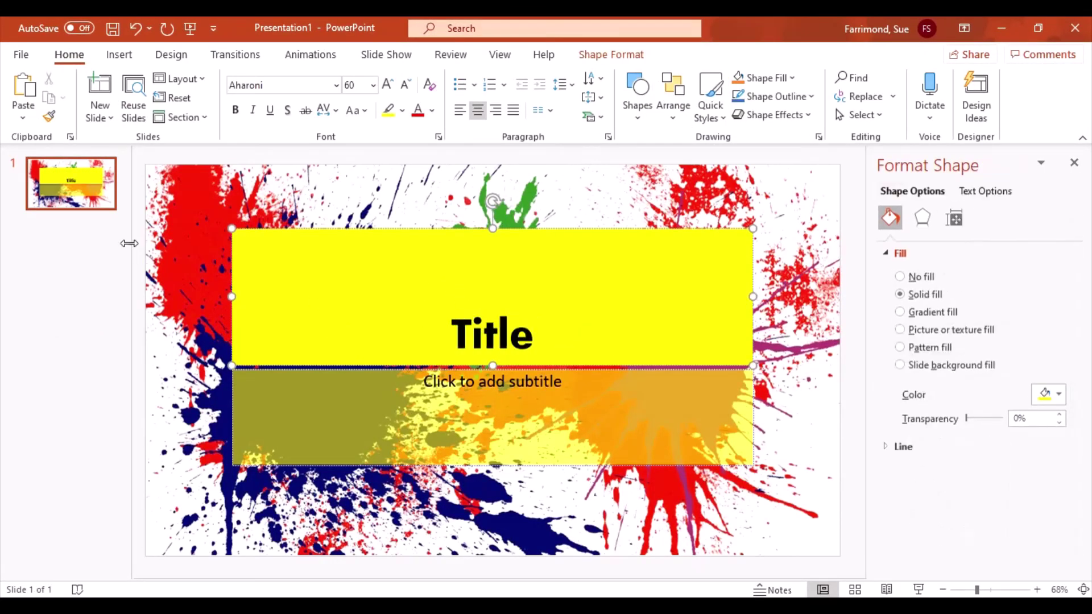
Step: Add five new splash-styled slides and give slide 6 the Comparison layout
click(102, 85)
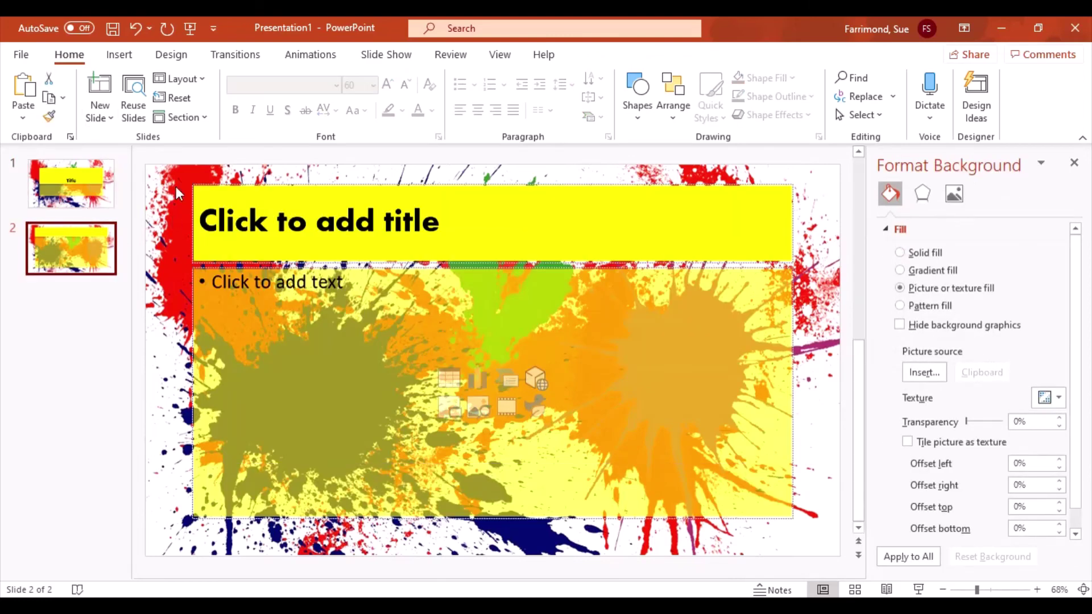
click(84, 185)
click(84, 255)
click(102, 86)
click(101, 87)
click(101, 86)
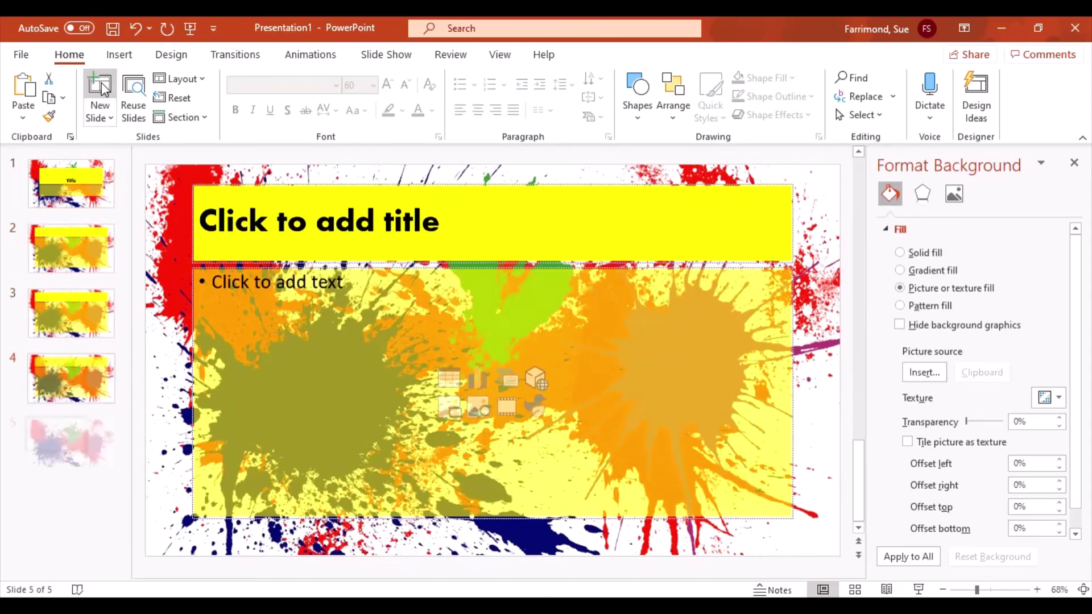
click(101, 87)
click(185, 80)
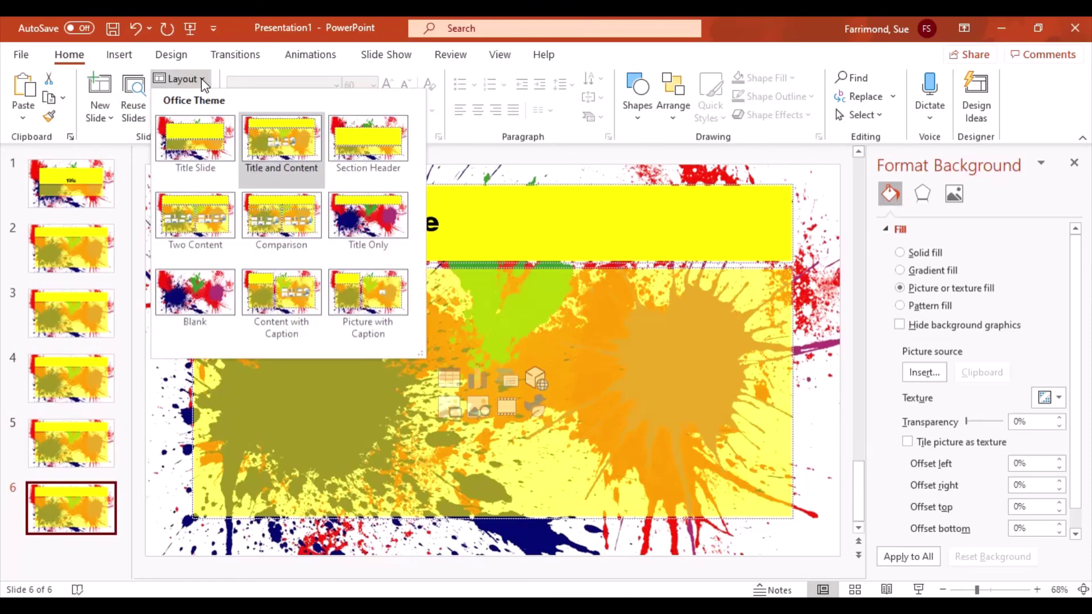
click(275, 207)
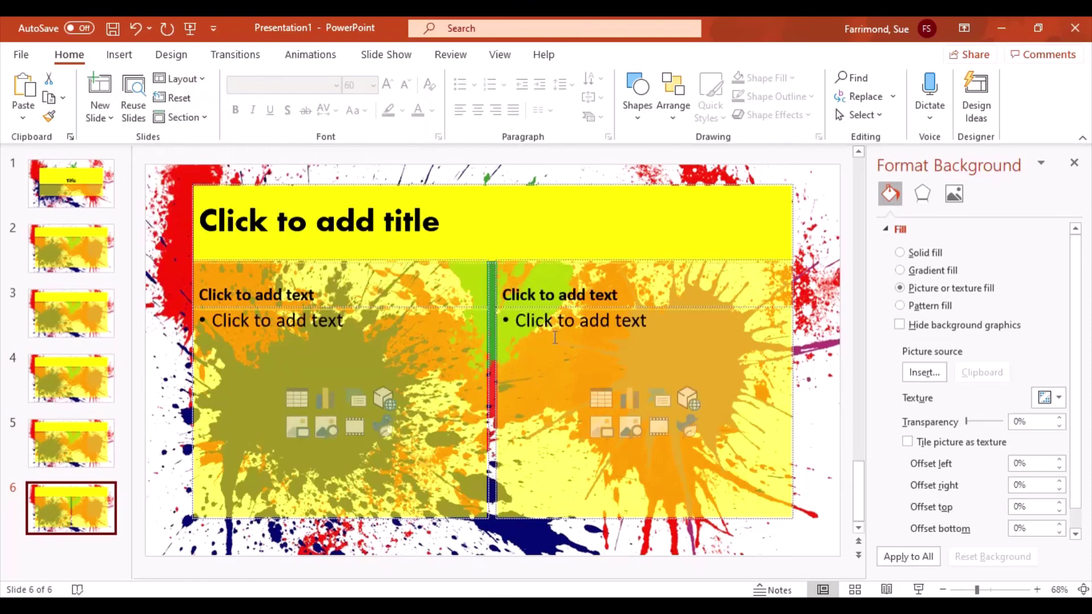